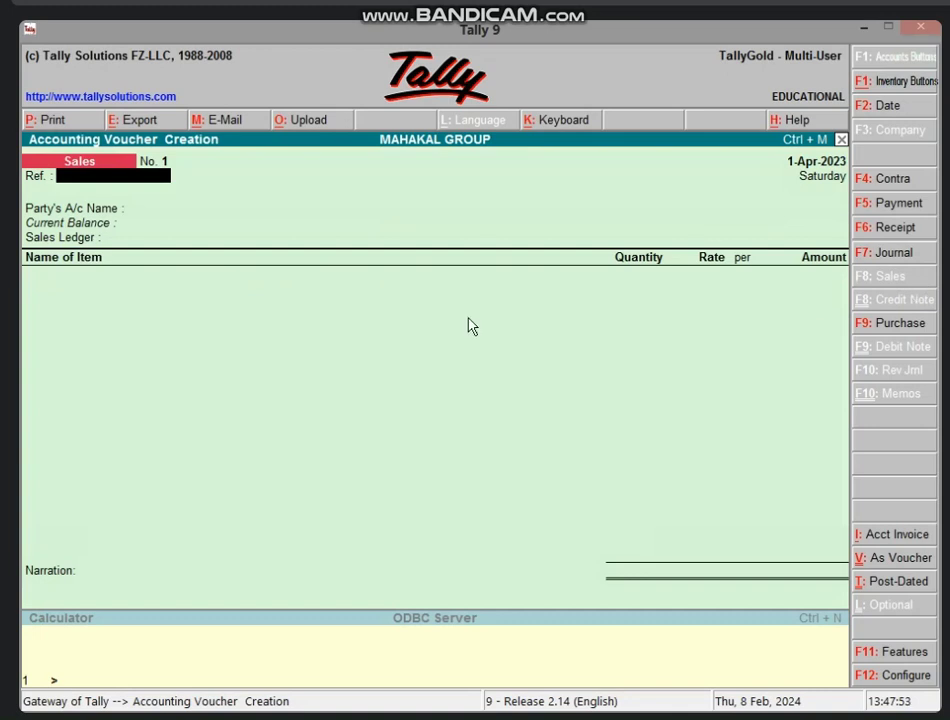
Step: Switch the sales entry from invoice to voucher mode and debit Cash with 35,000
left_click(890, 560)
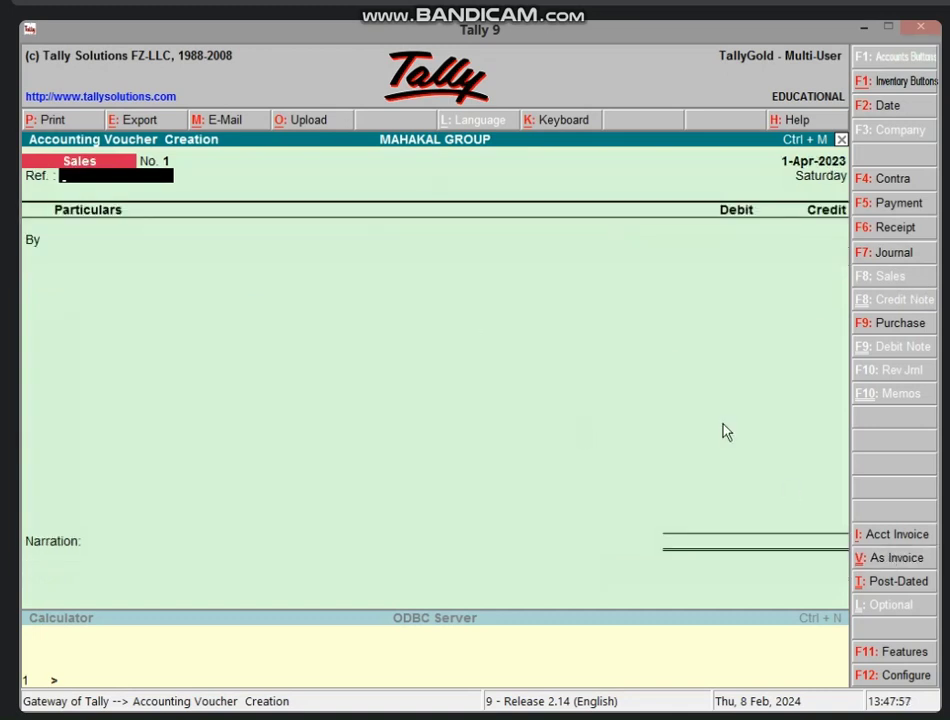
key("Return")
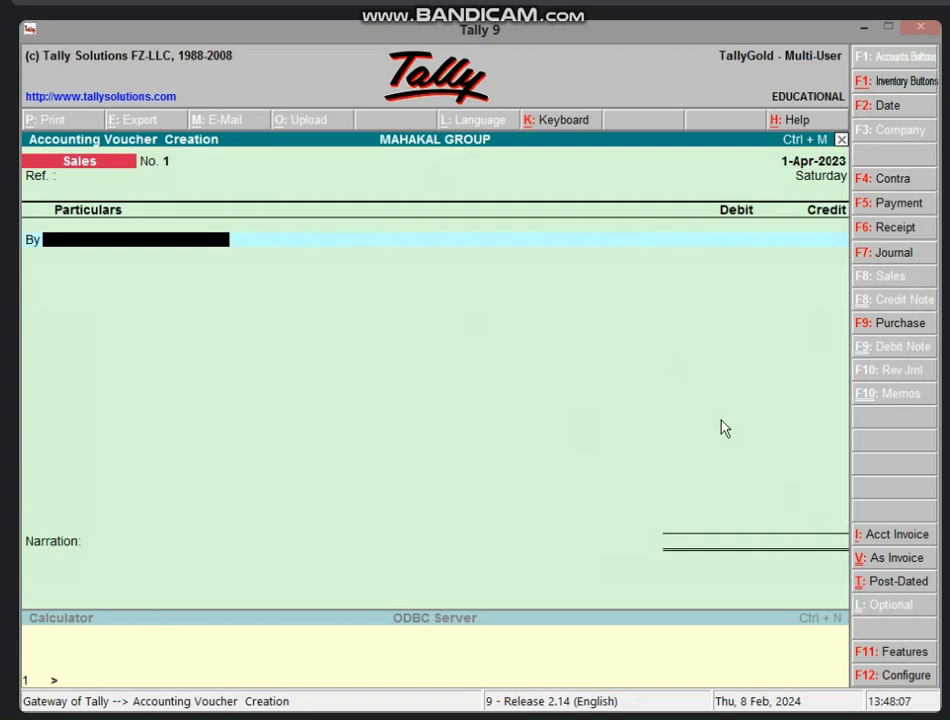
type("CA")
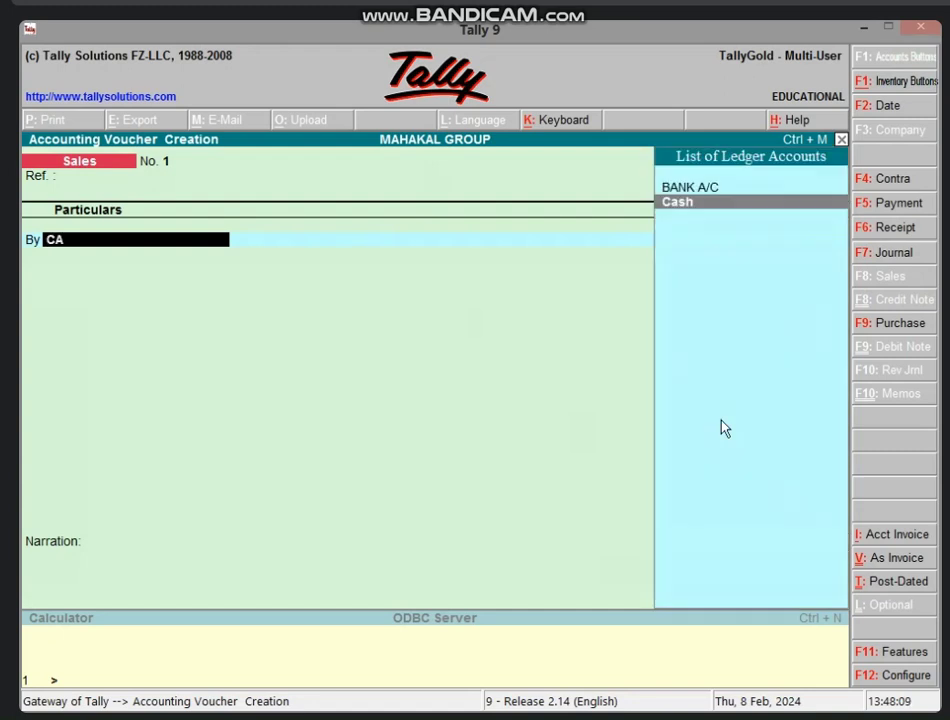
key("Return")
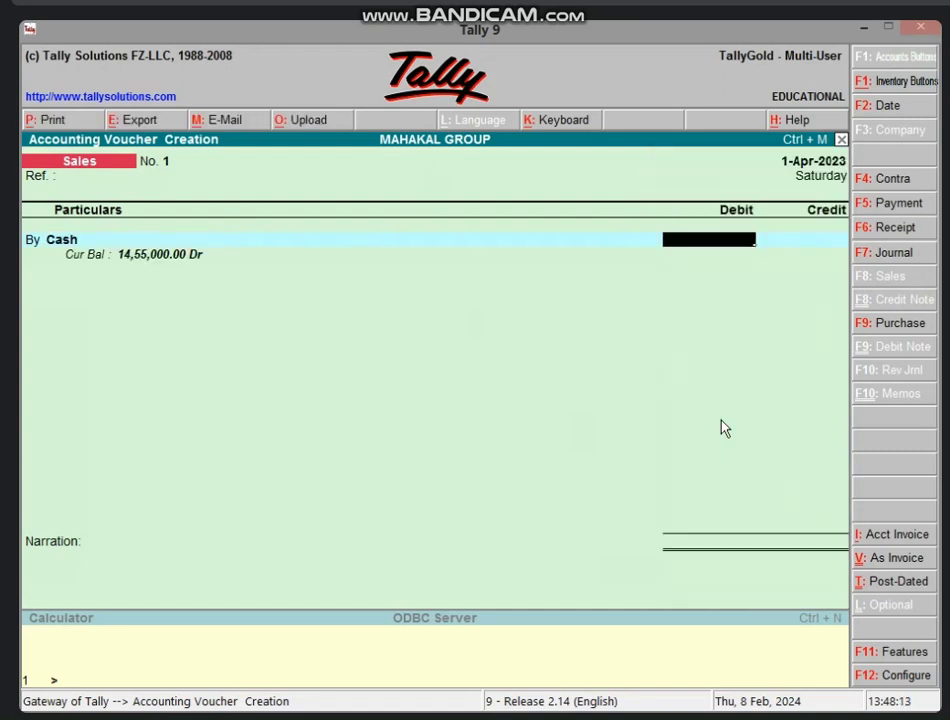
type("35000")
key("Return")
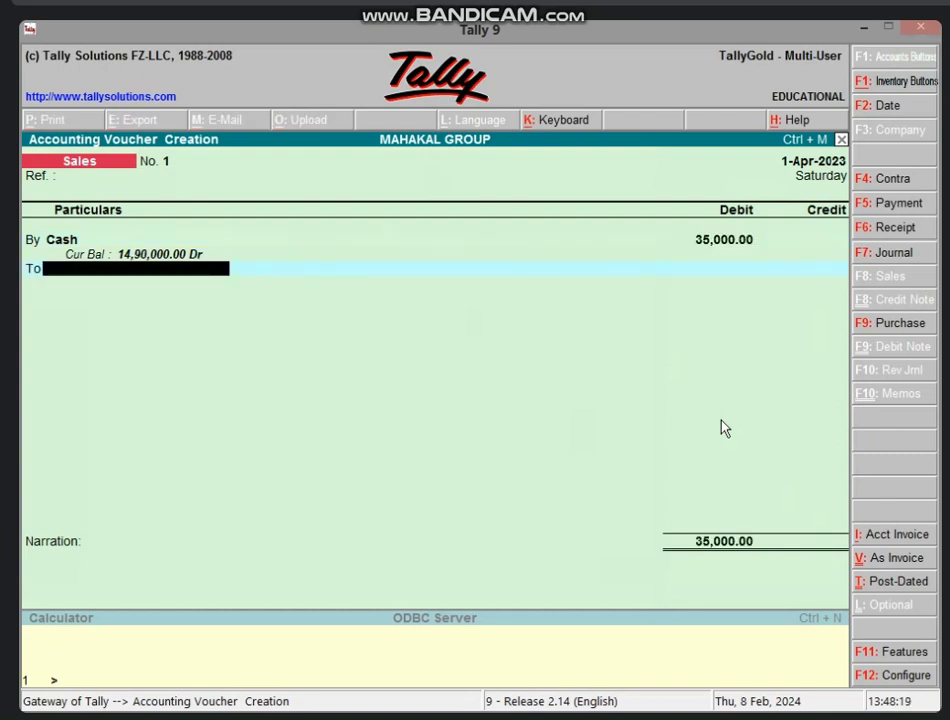
Step: Create a ledger named SALES A/C under Sales Accounts, keeping inventory values affected, for the credit line
key("alt+c")
type("SALES")
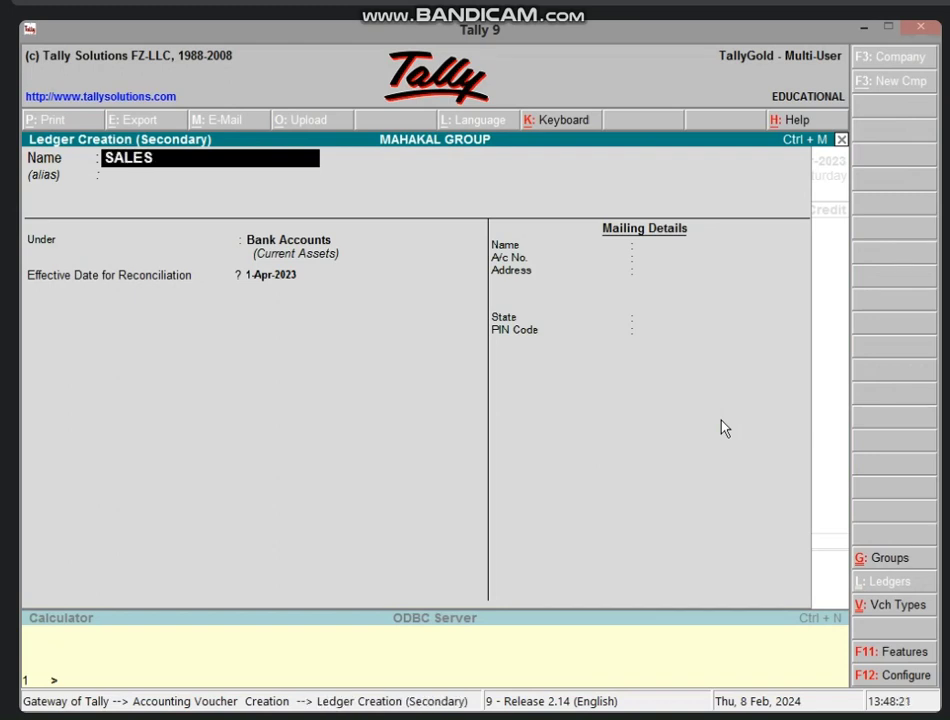
type(" A\\")
key("BackSpace")
type("/C")
key("Return")
key("Return")
type("S")
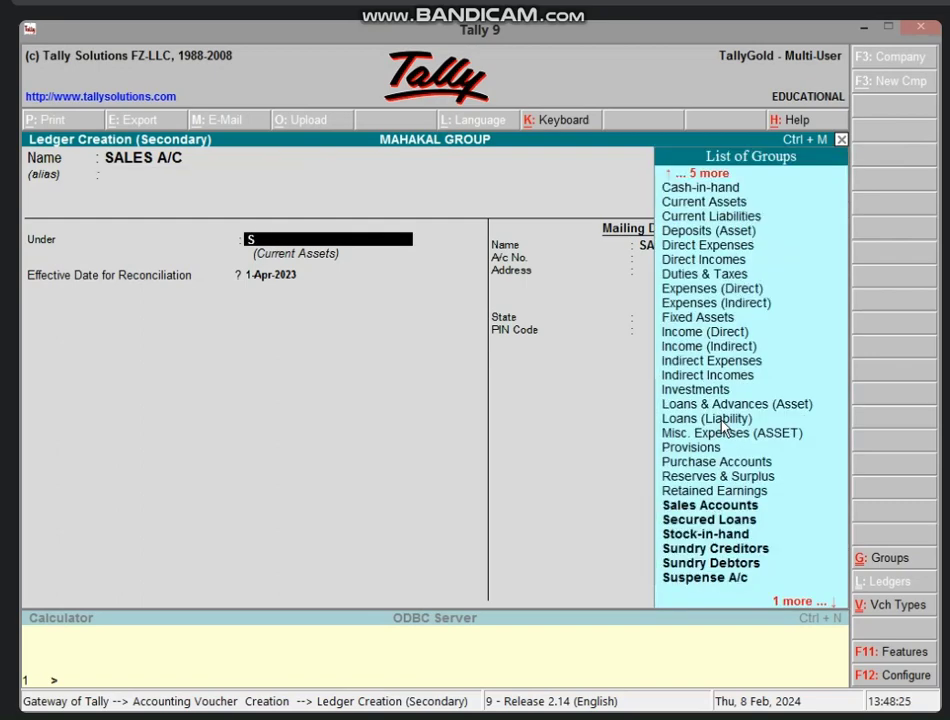
type("A")
key("Return")
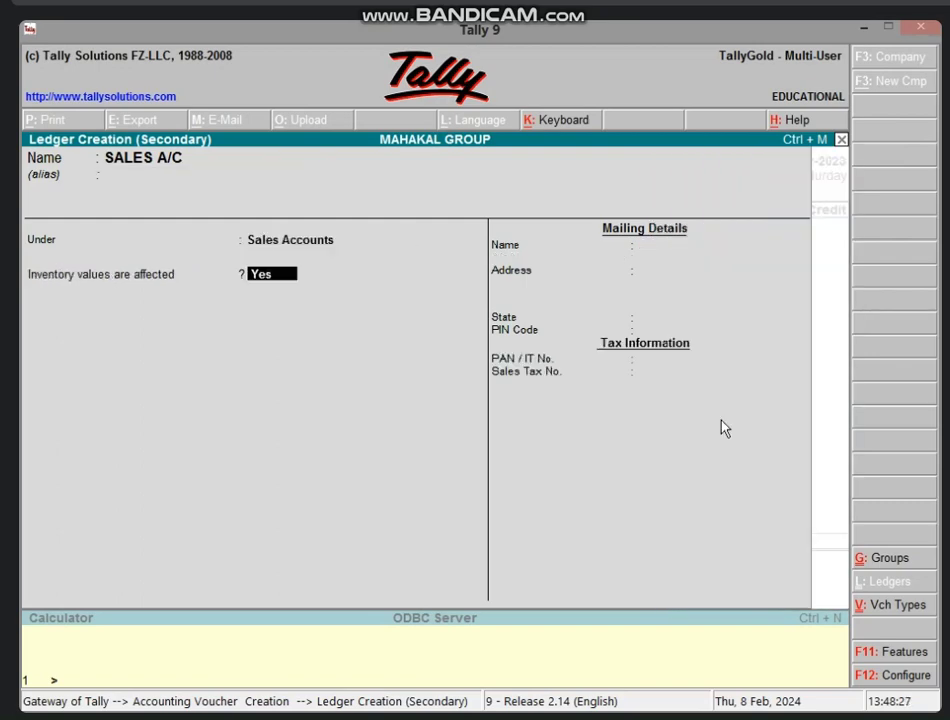
key("Return")
key("Return")
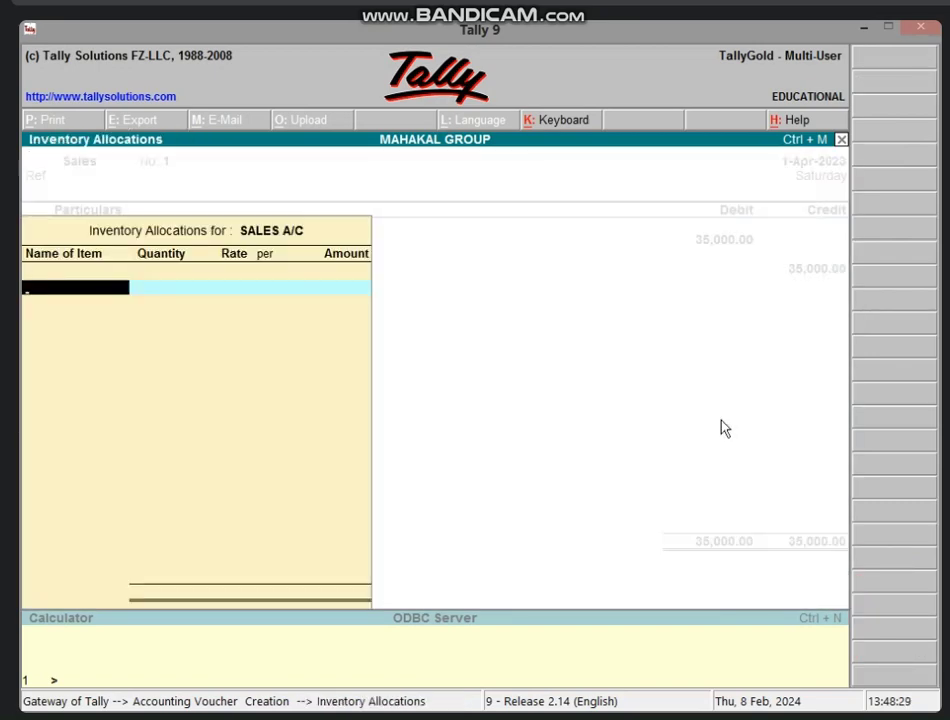
Step: Skip the inventory allocation, credit SALES A/C with 35,000 and save the sales voucher without a narration
key("Return")
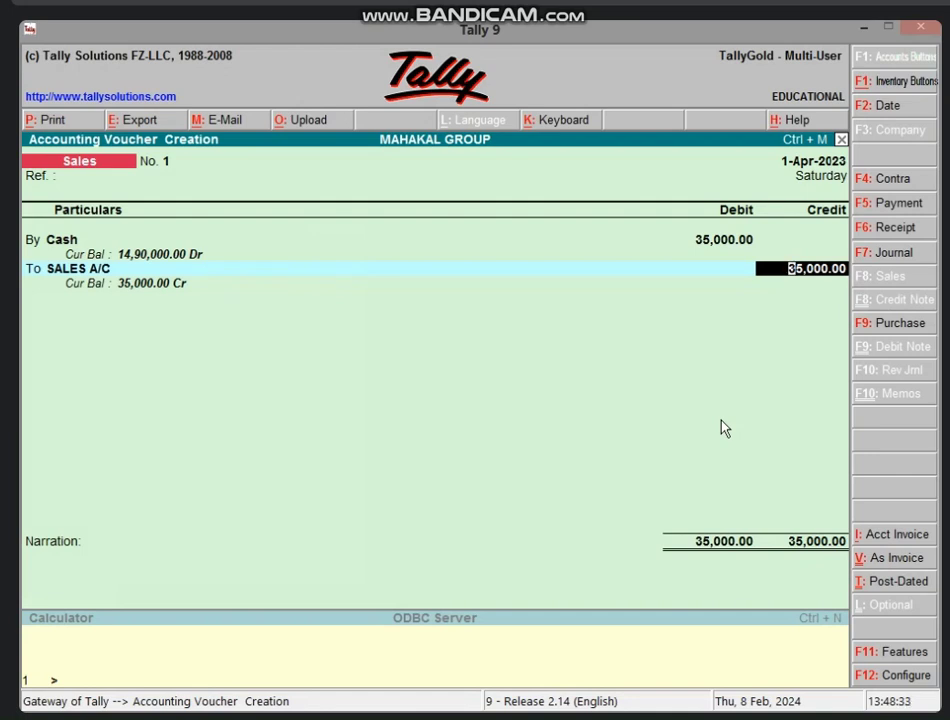
key("Return")
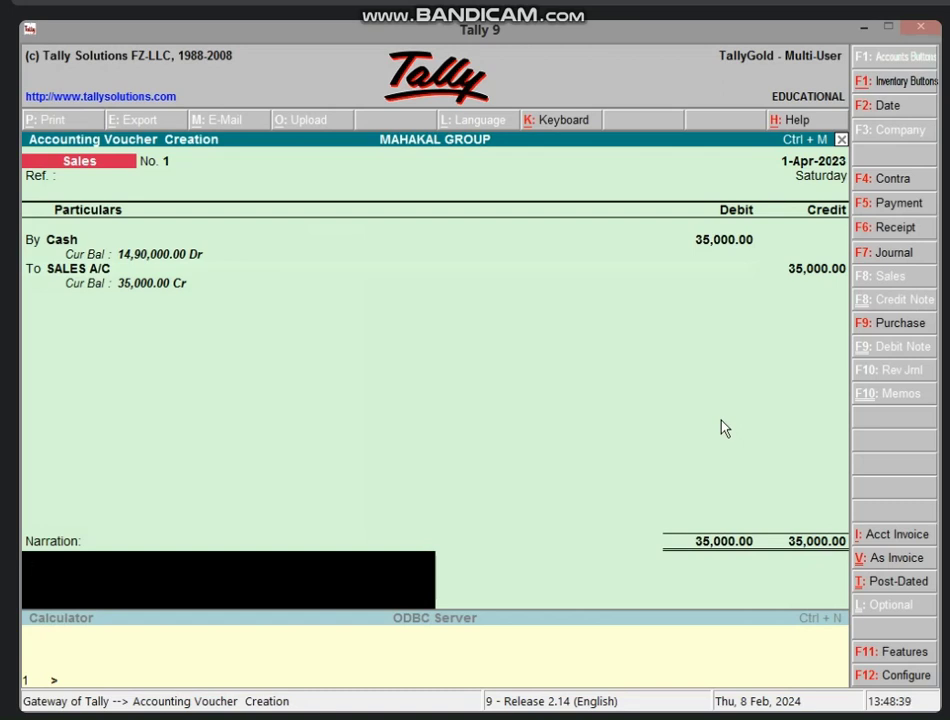
key("Return")
key("Return")
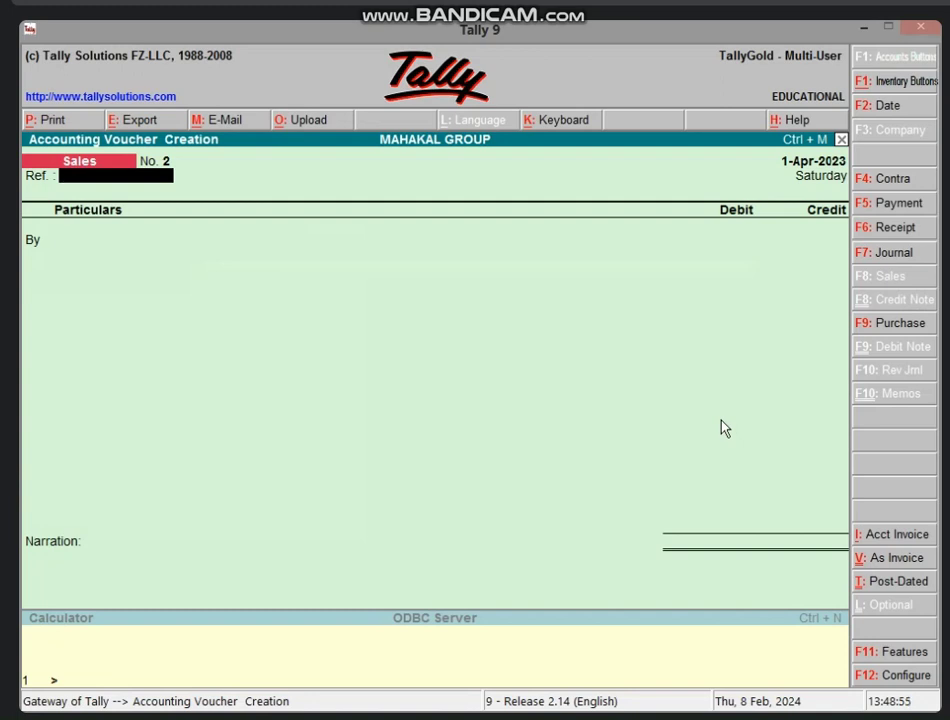
Step: Start the second sales voucher without a reference and debit BANK A/C with 25,000
key("Return")
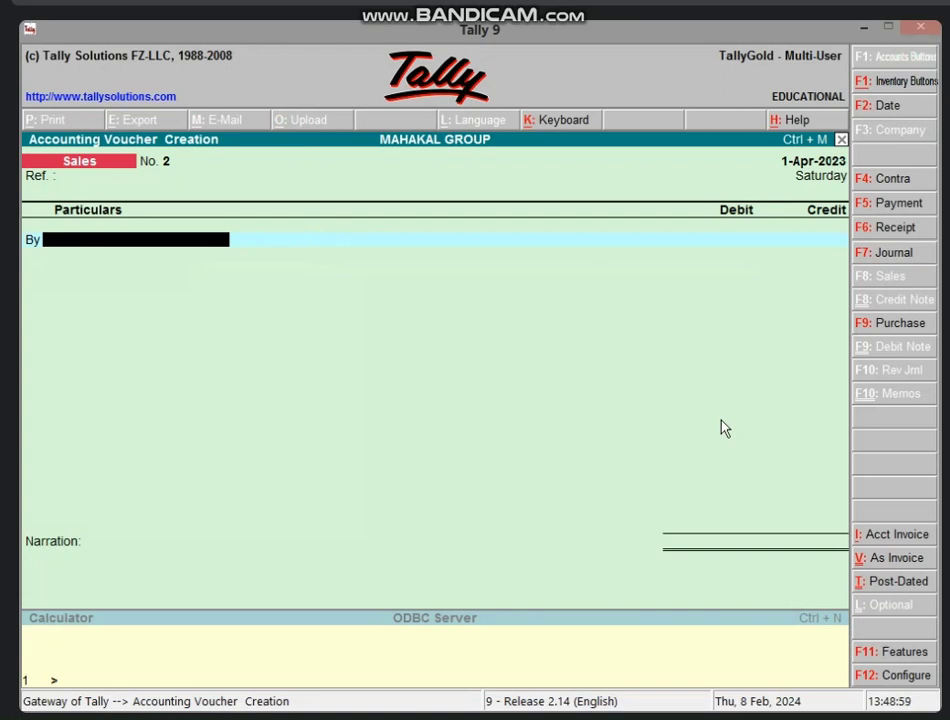
type("BA")
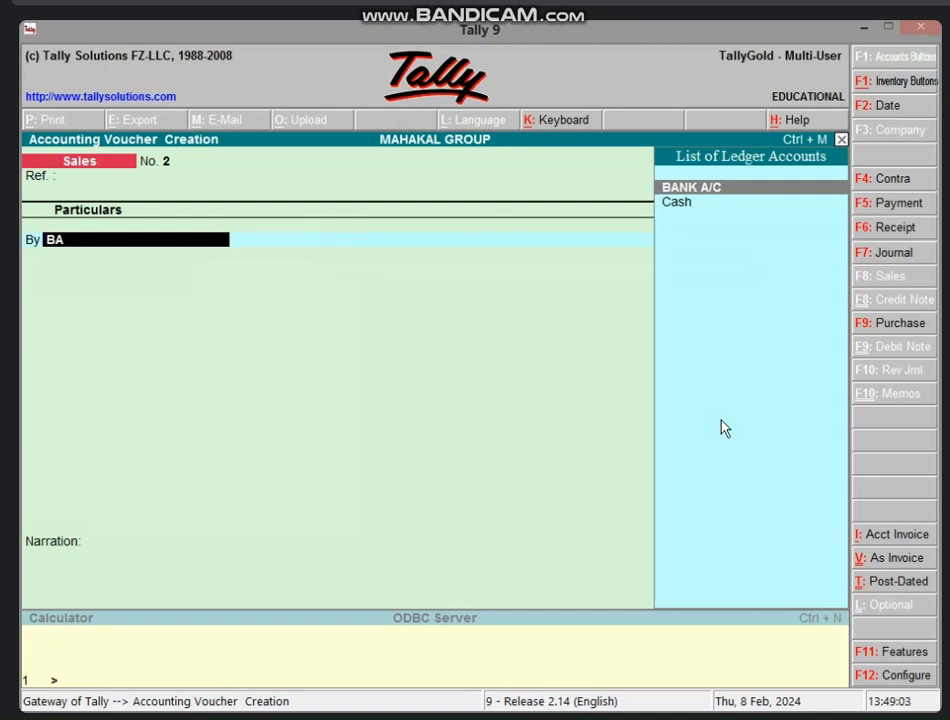
key("Return")
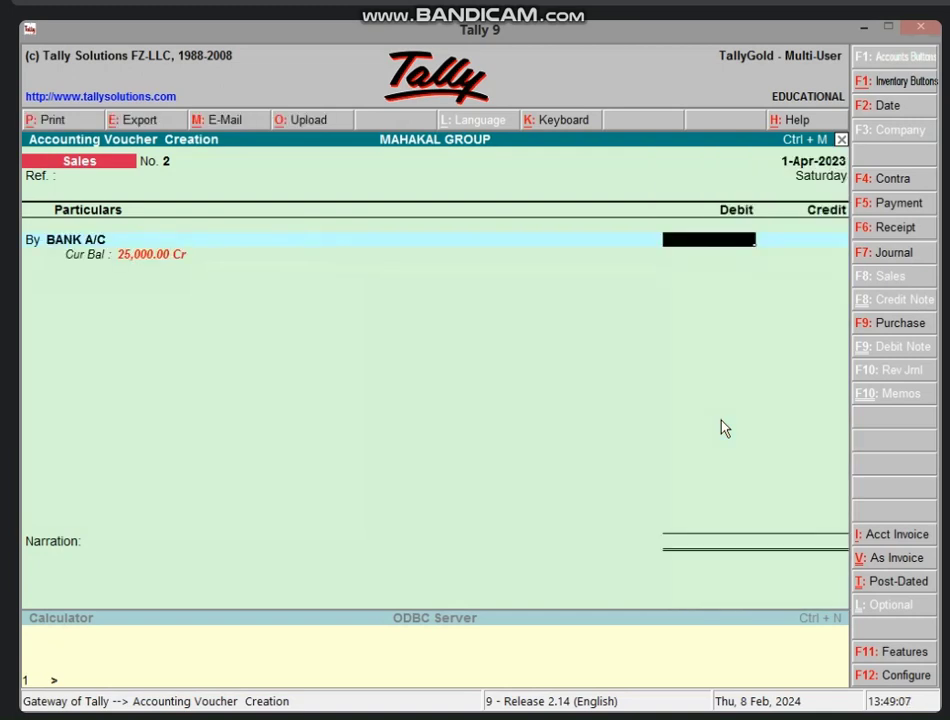
type("25000")
key("Return")
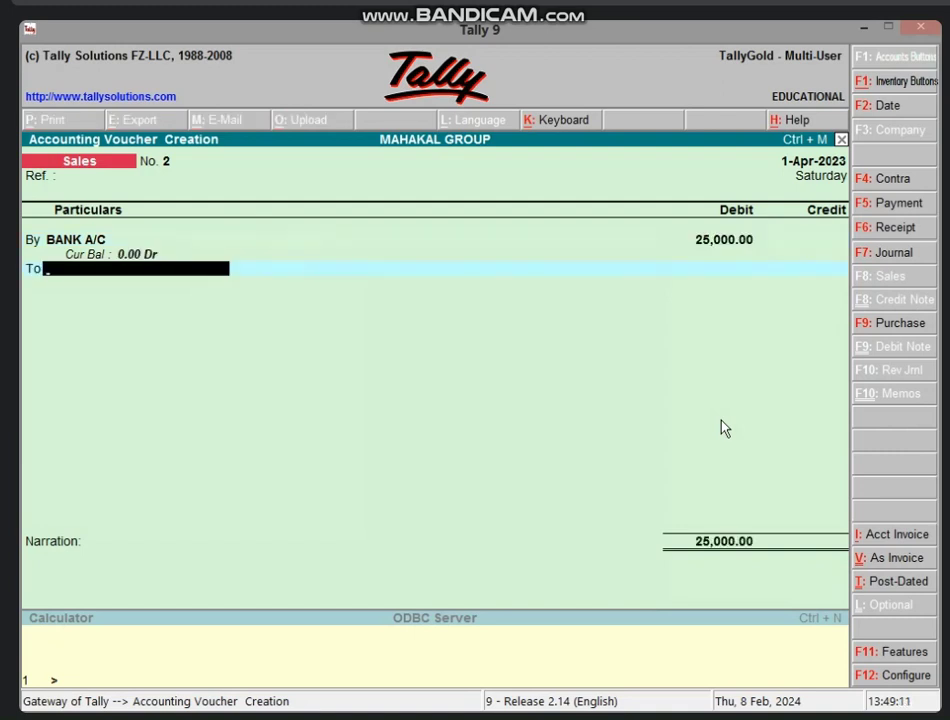
Step: Credit SALES A/C with 25,000 without inventory allocation and save the bank sales voucher with no cheque number
type("SA")
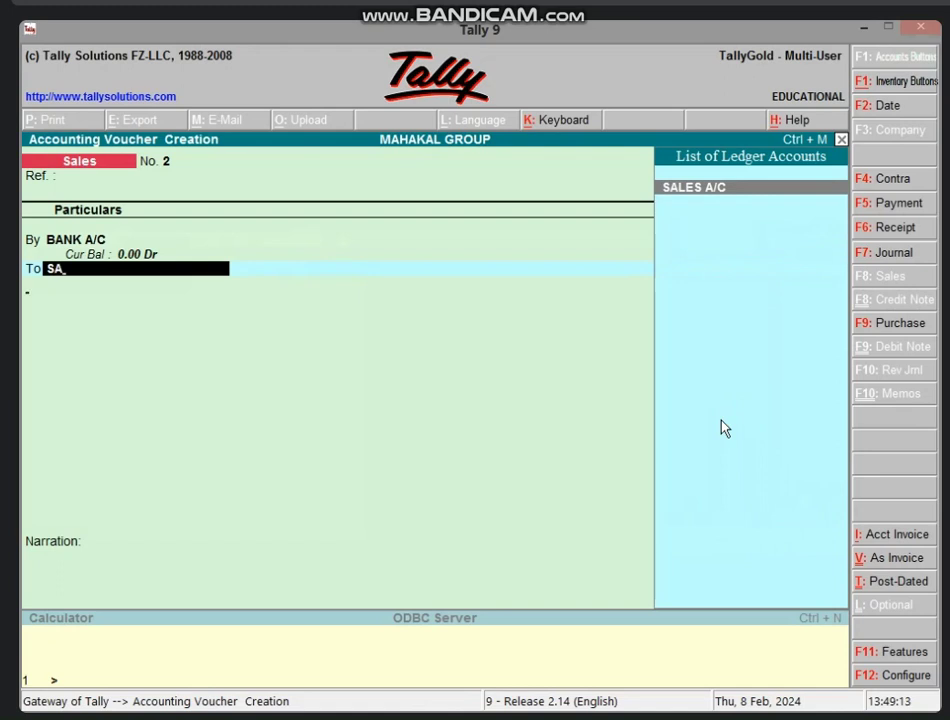
key("Return")
key("Return")
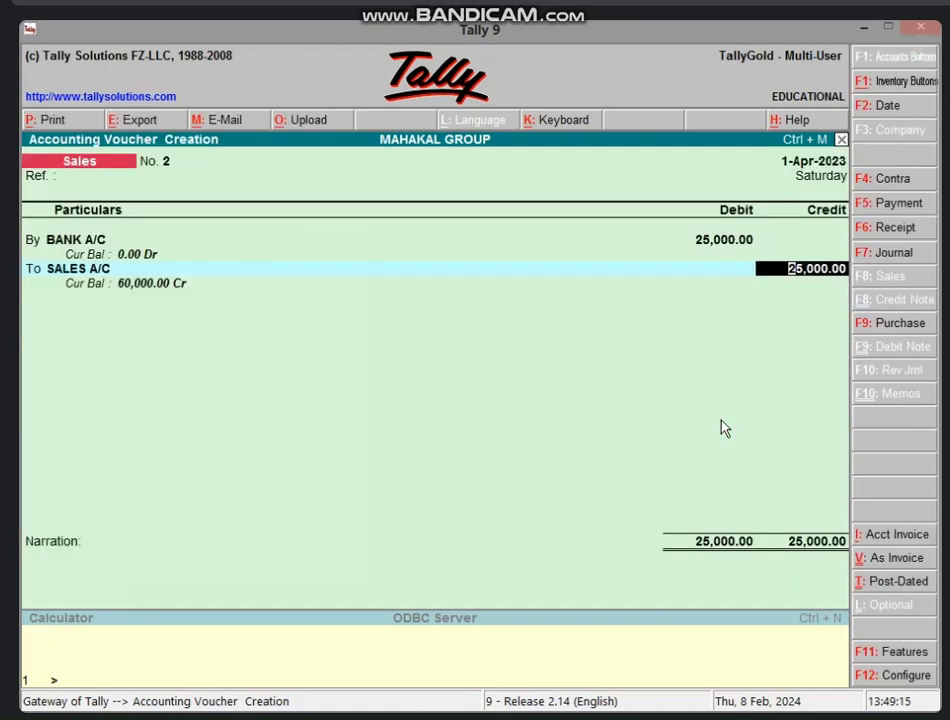
key("Return")
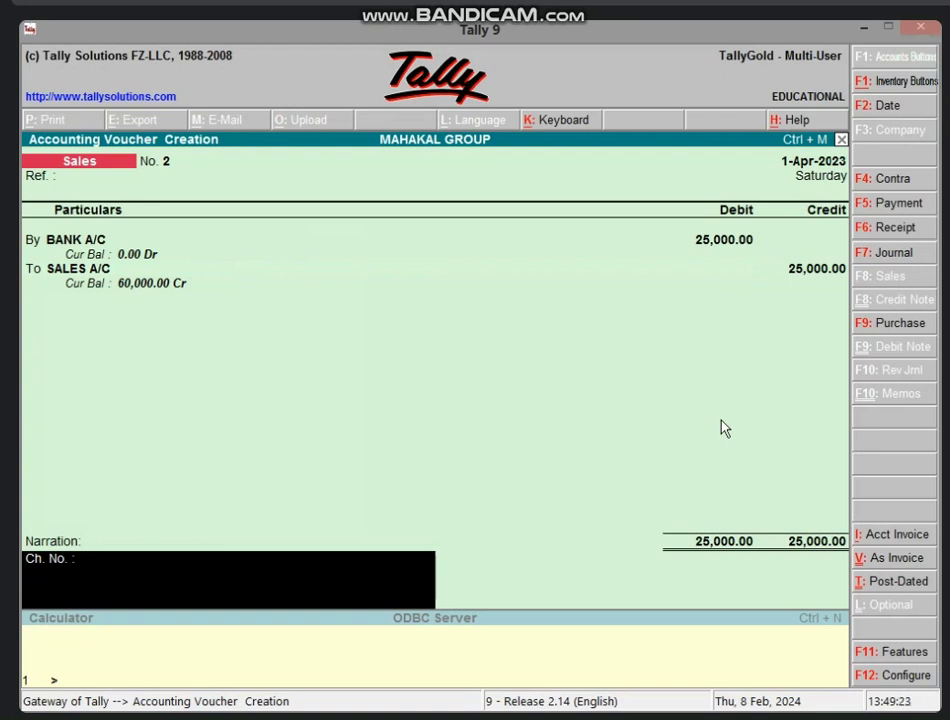
key("Return")
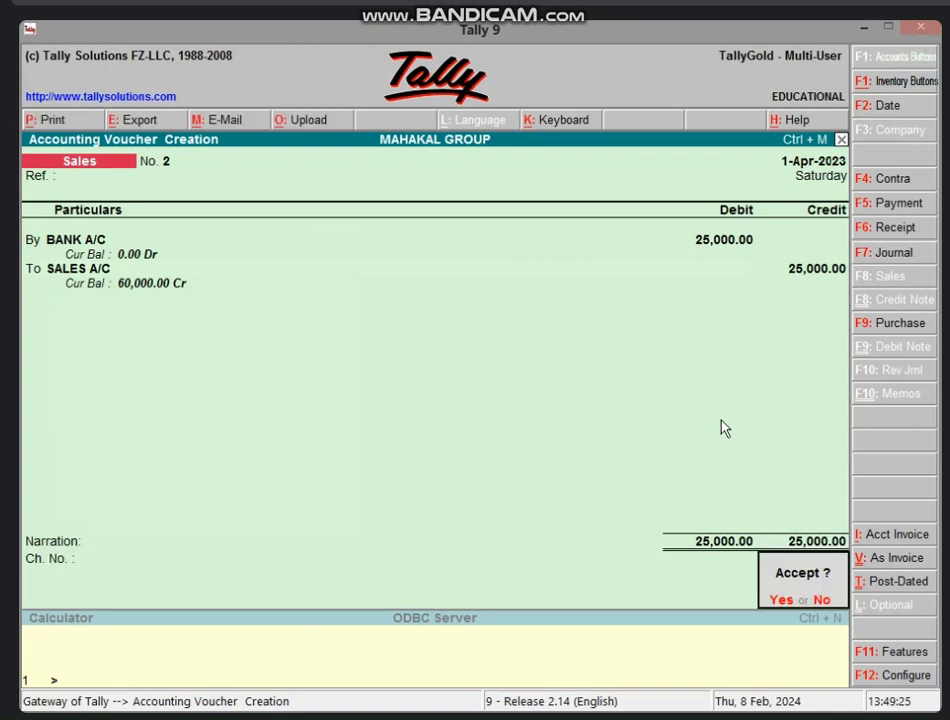
key("Return")
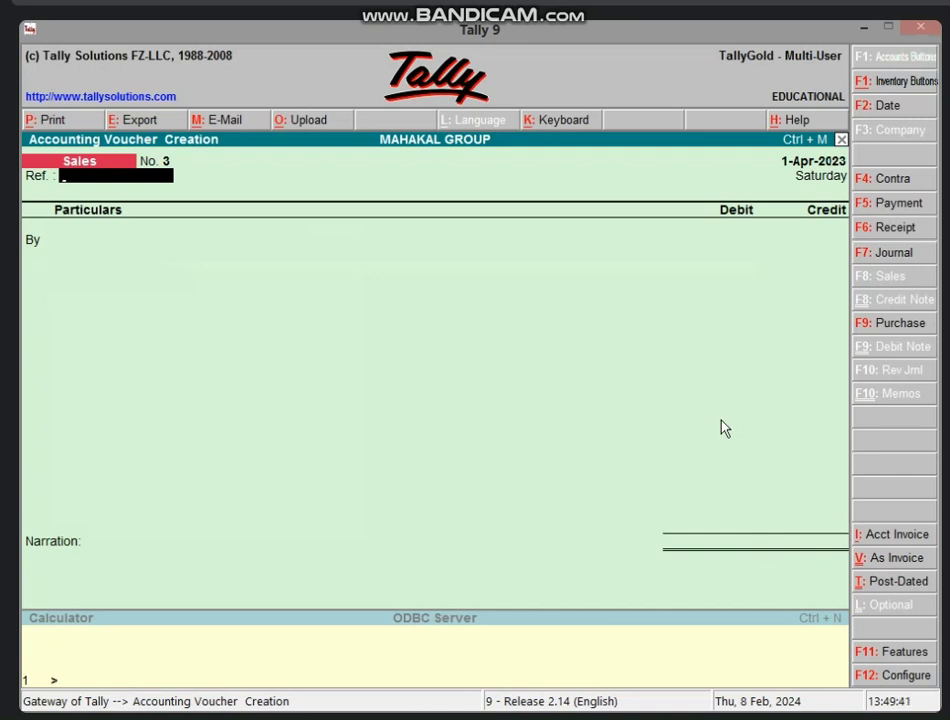
Step: Start the third sales voucher without a reference and debit Cash with 15,000
key("Return")
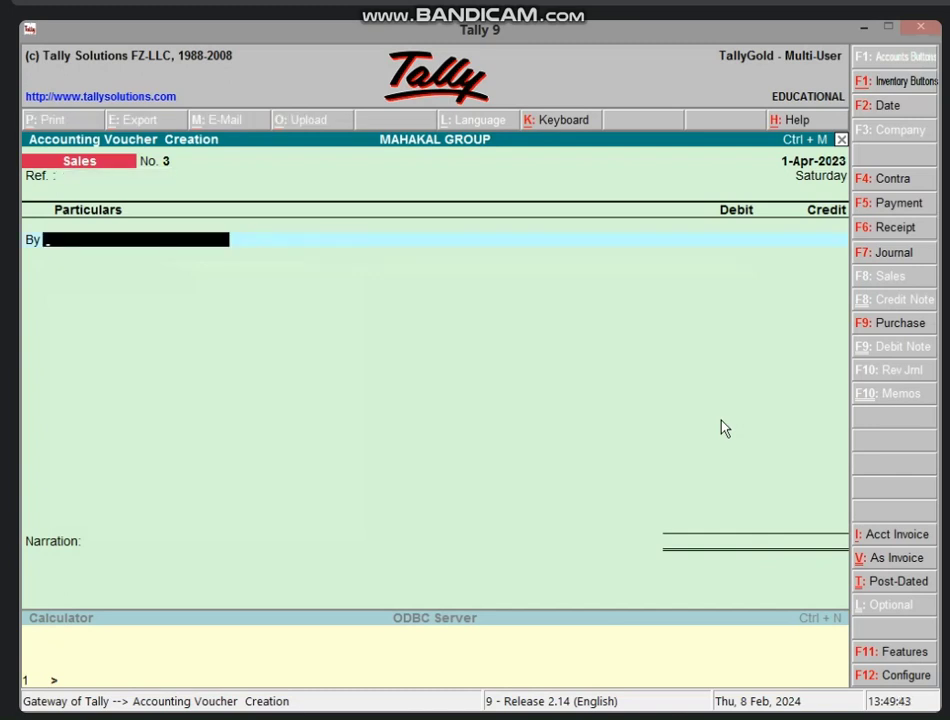
type("CAS")
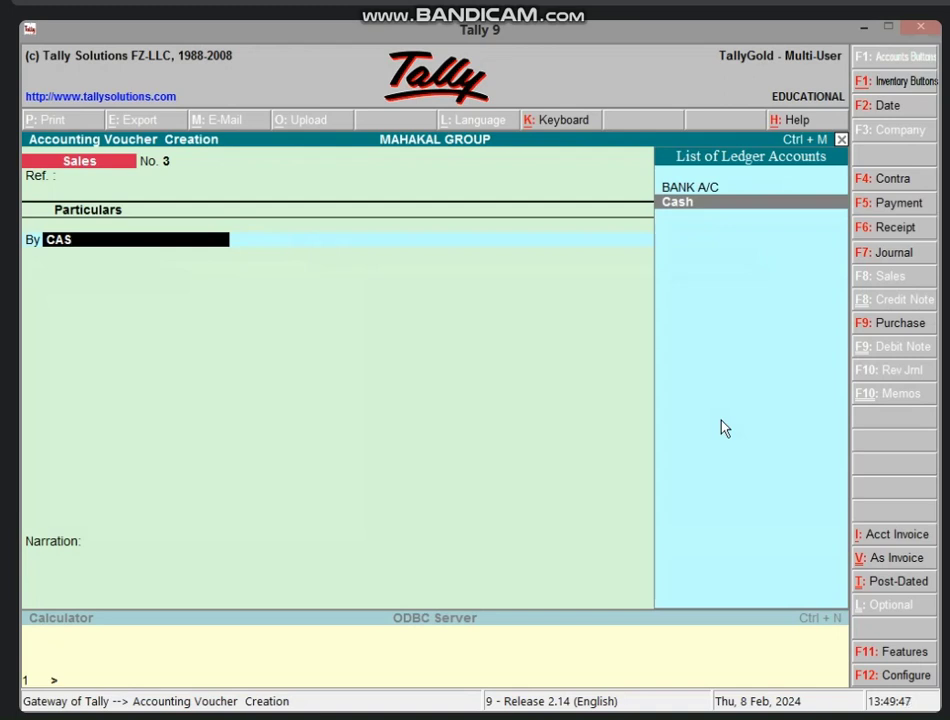
key("Return")
type("15000")
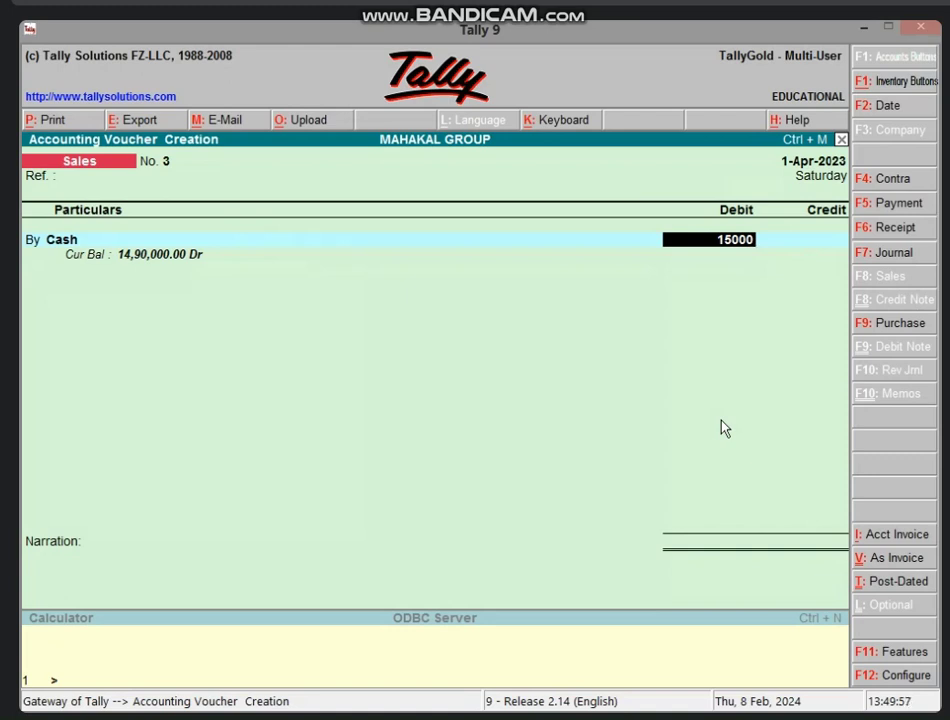
key("Return")
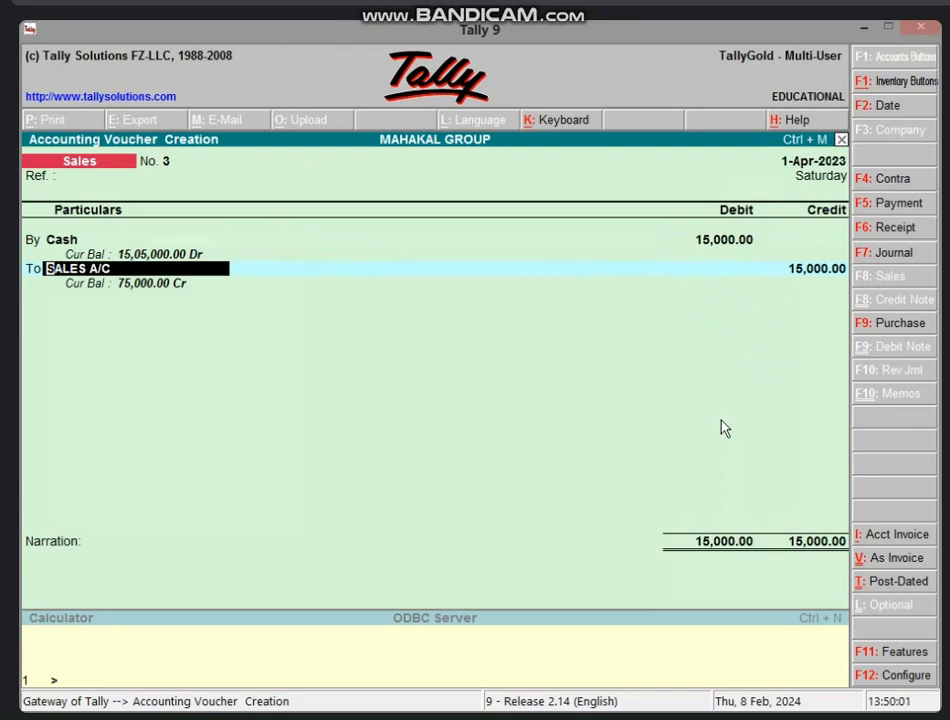
Step: Credit SALES A/C with 15,000, leave the narration blank and save the cash sales voucher
key("Return")
key("Return")
key("Return")
key("Return")
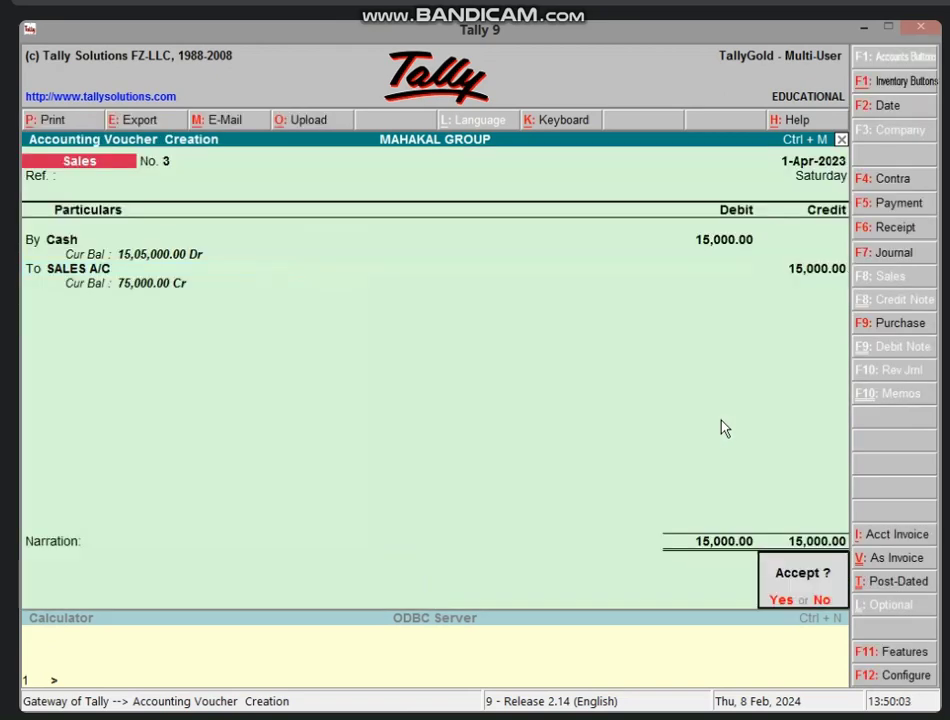
key("Return")
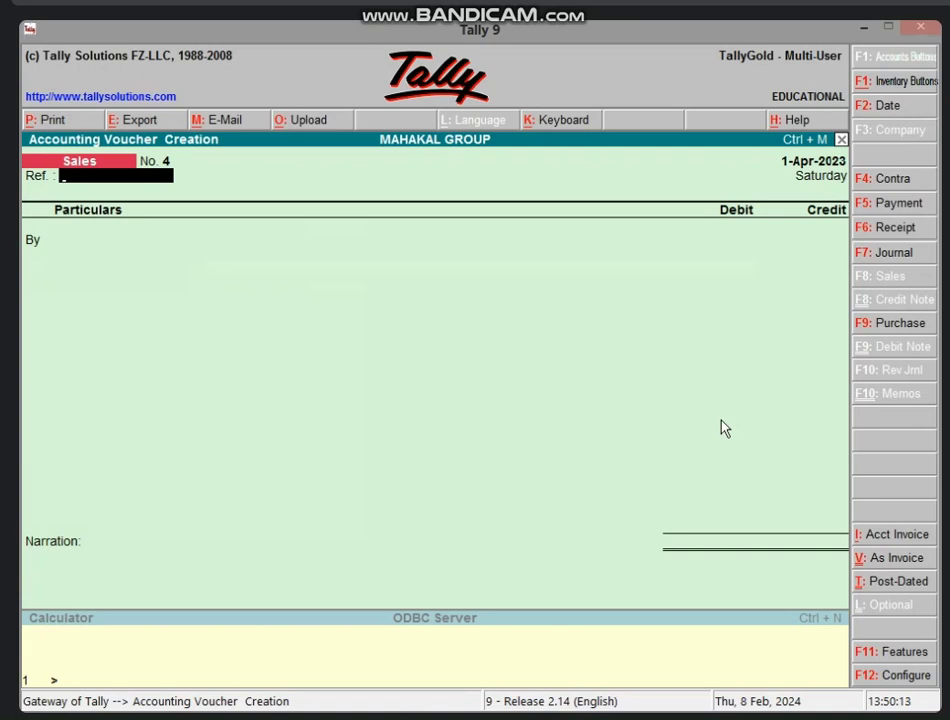
Step: Open a purchase voucher in voucher mode and leave its reference blank
key("F9")
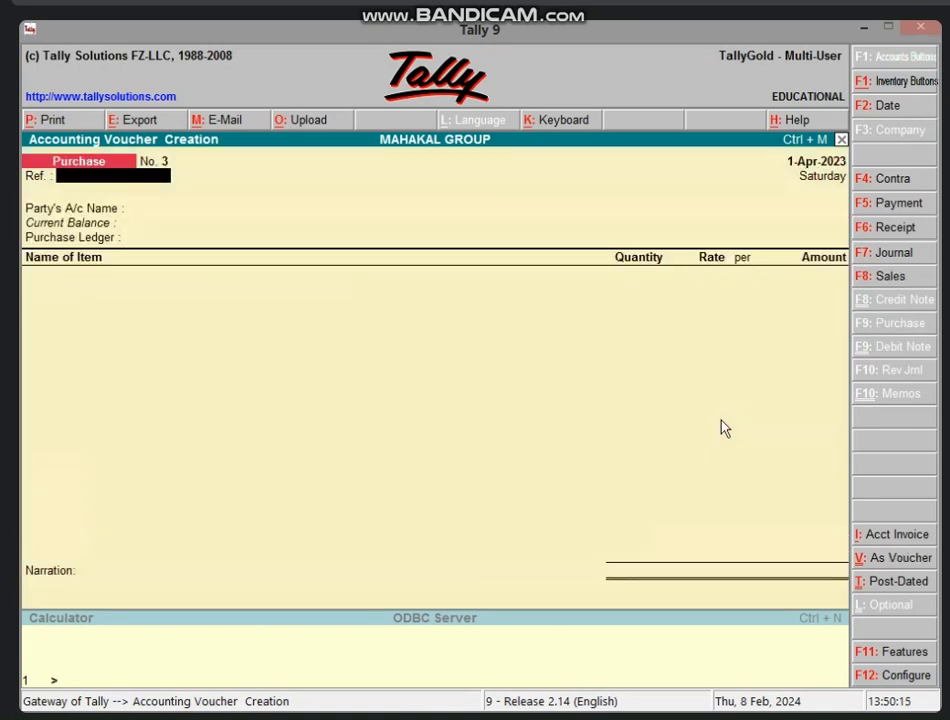
left_click(897, 560)
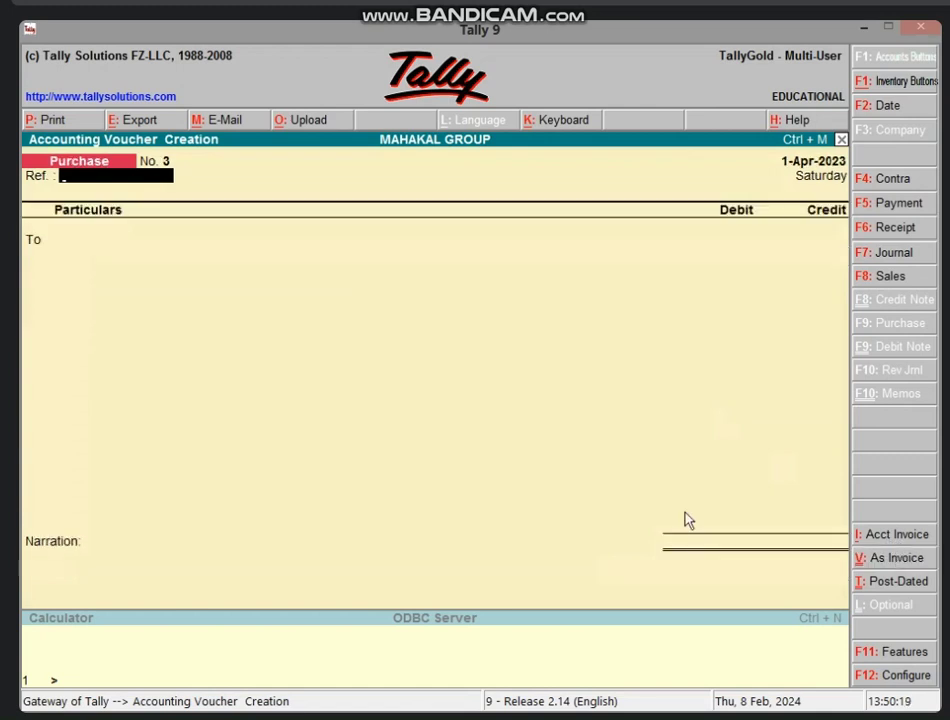
key("Return")
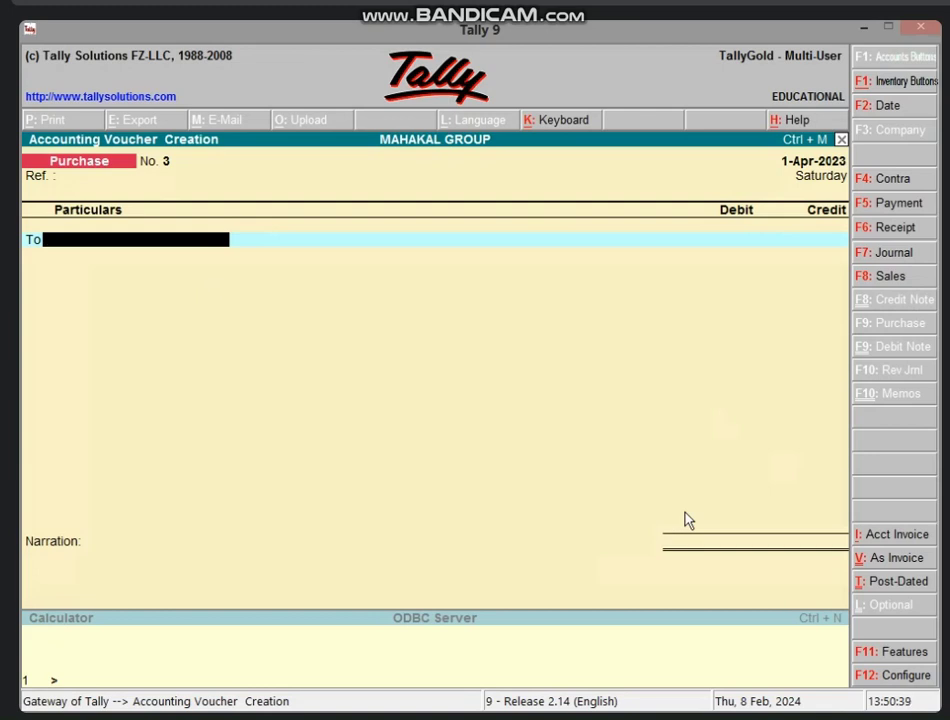
Step: Start a new ledger named after the supplier under Sundry Creditors, with balances maintained bill-by-bill
key("alt+c")
type("RA")
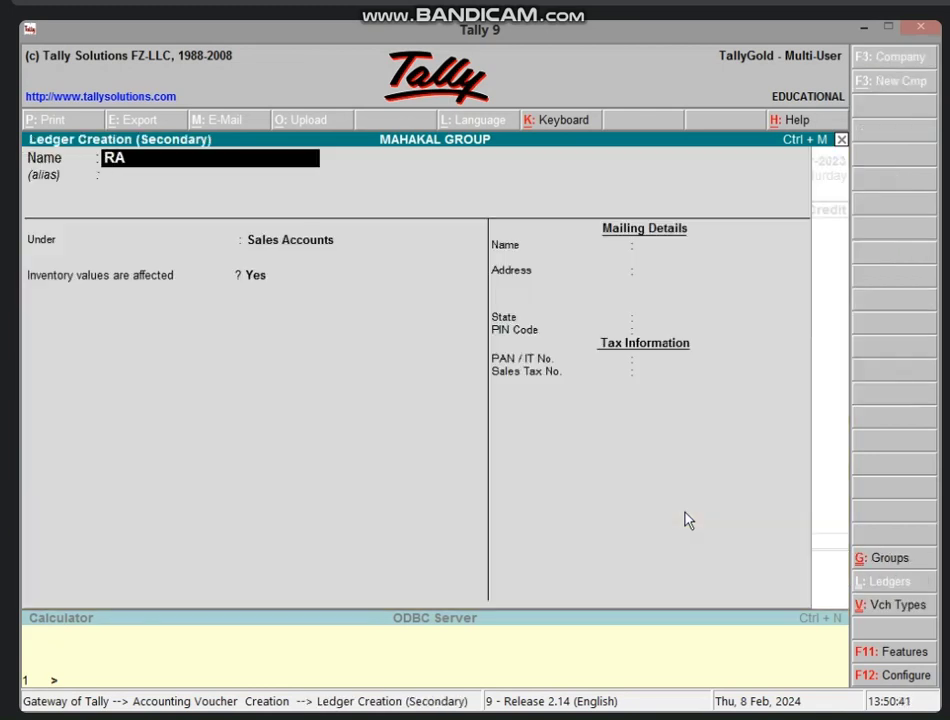
type("M'S A/C")
key("Return")
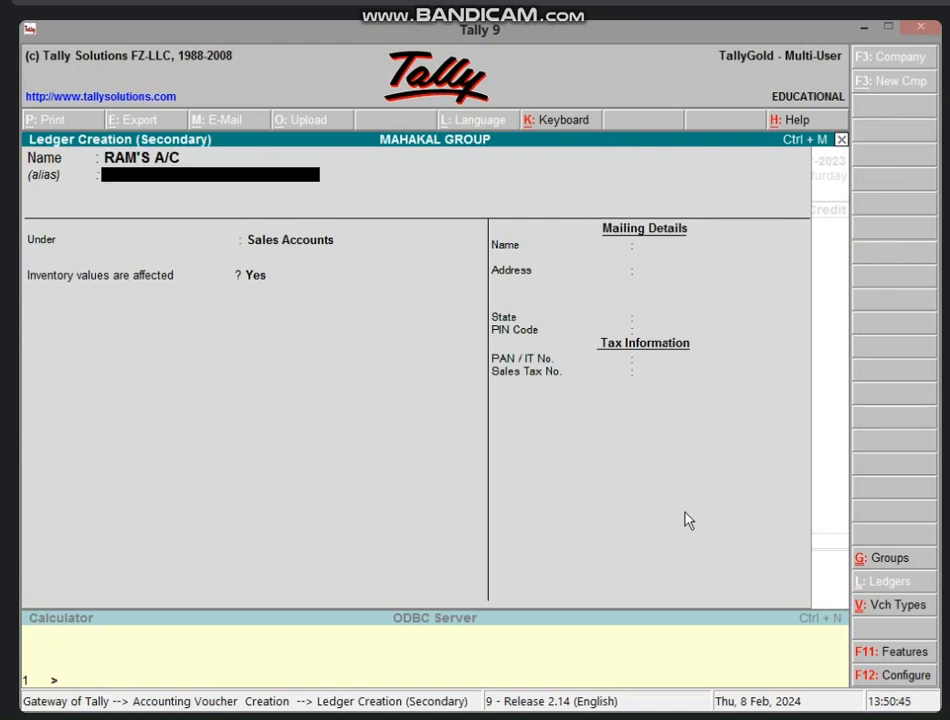
key("Return")
type("SUND")
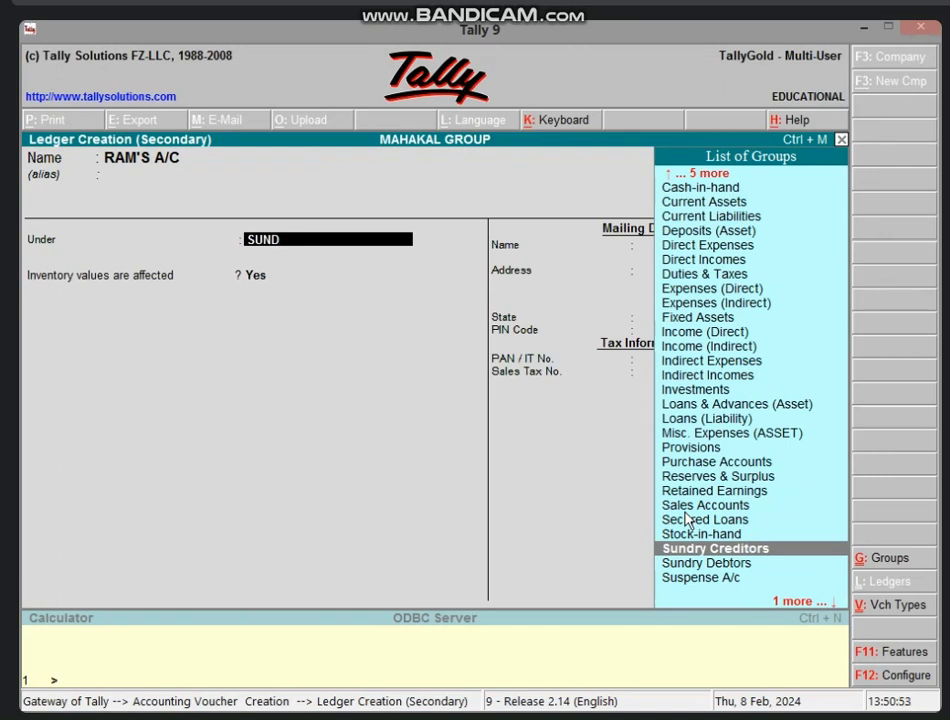
key("Return")
key("Return")
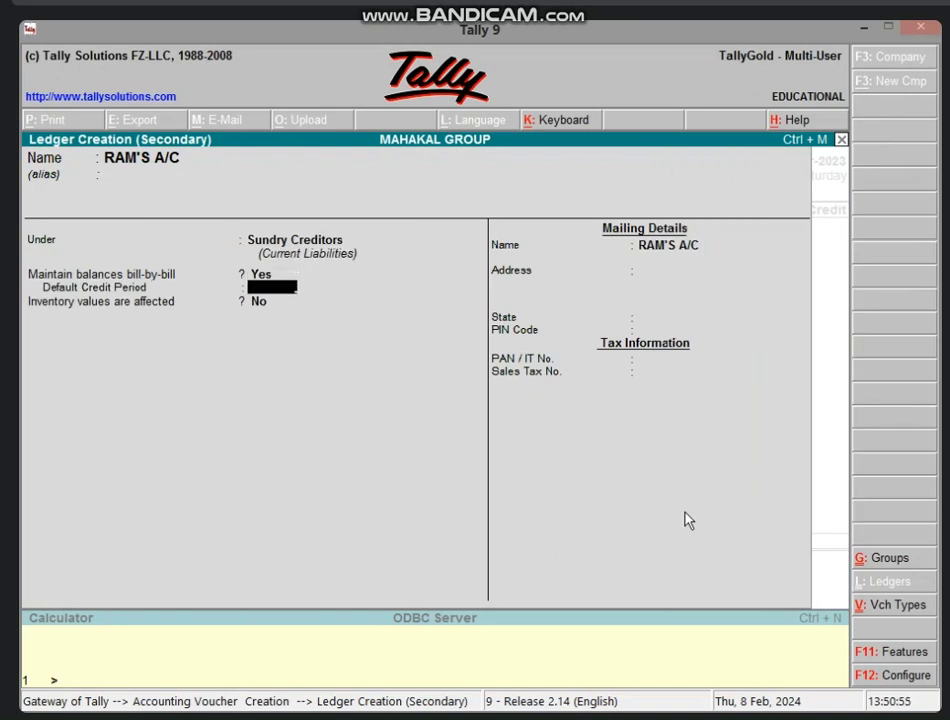
Step: Set the supplier ledger's default credit period to 25 days, leave its mailing and tax details blank and save it
type("25")
key("Return")
key("Return")
key("Return")
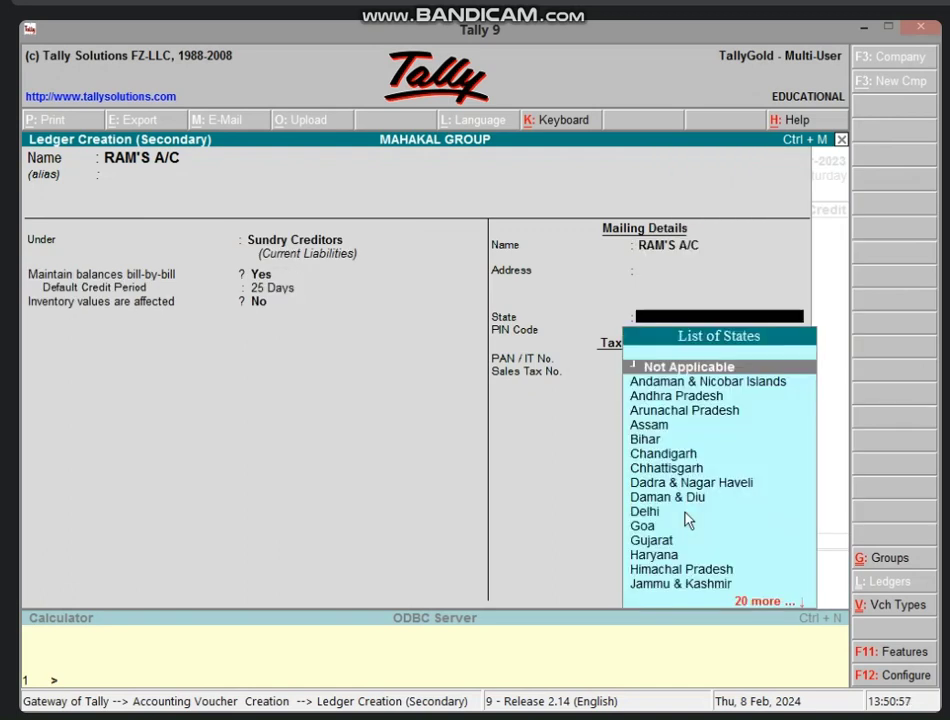
key("Return")
key("Return")
key("Return")
key("Return")
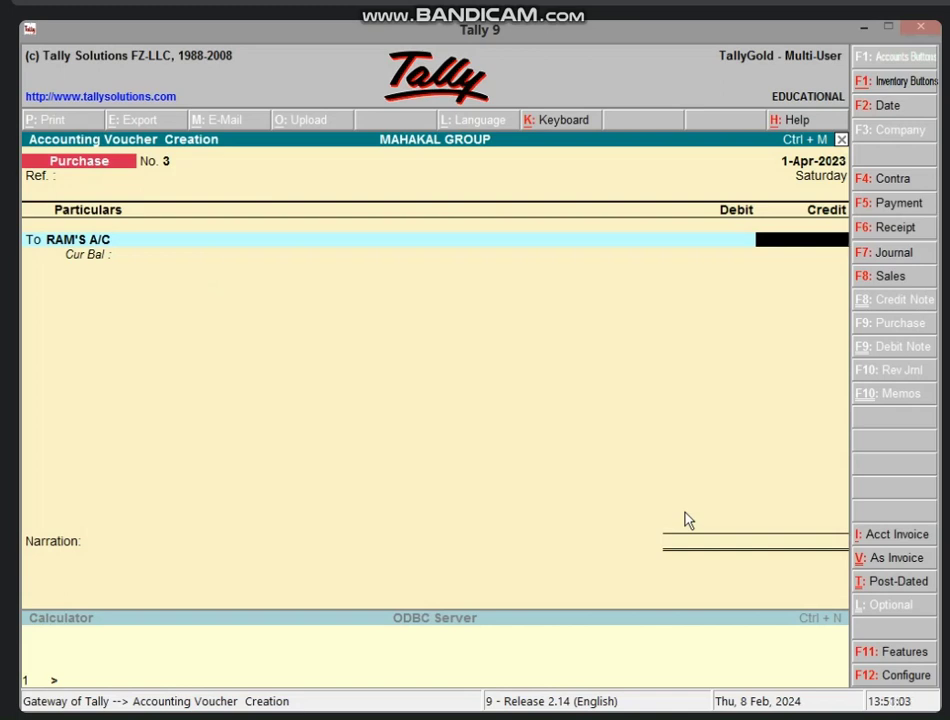
Step: Credit the supplier's account with 20,000 as New Ref 3 on 25 days' credit for the full amount
type("20000")
key("Return")
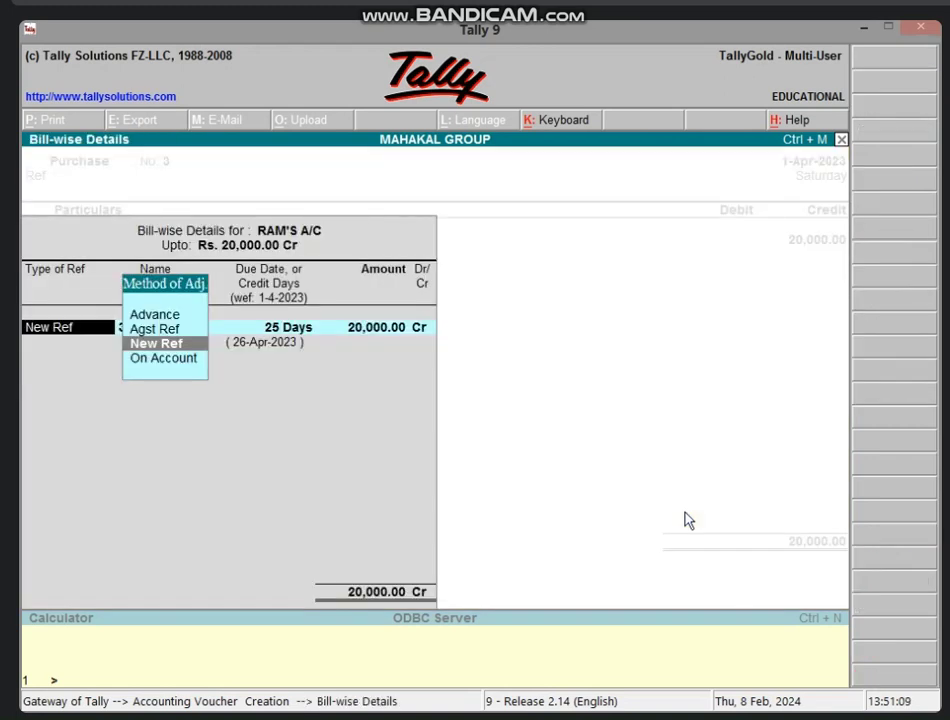
key("Return")
key("Return")
key("Return")
key("Return")
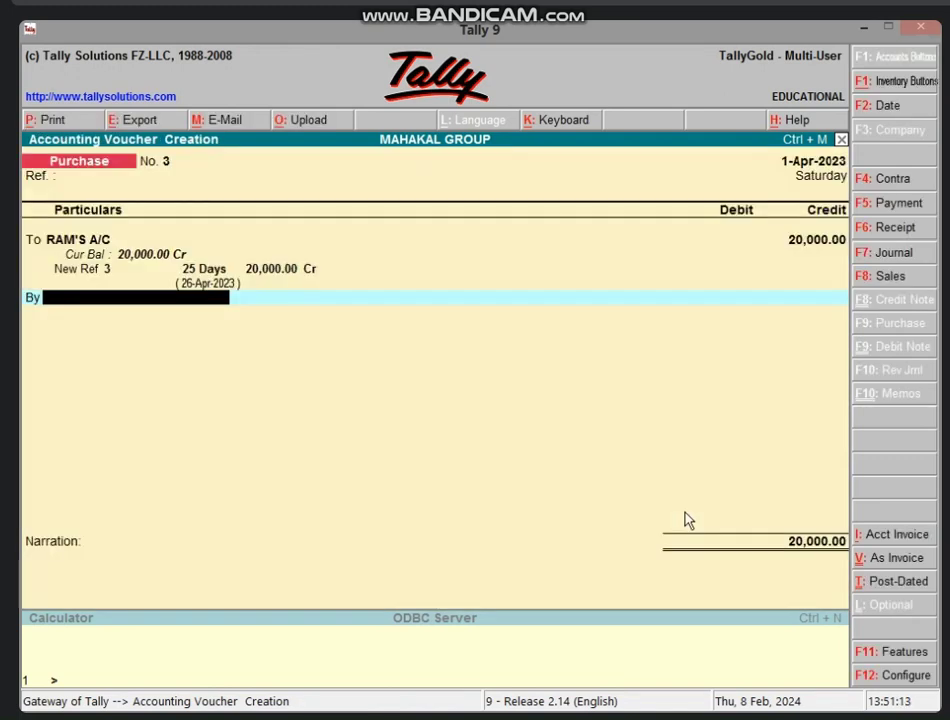
Step: Debit PURCHASE A/C with 20,000, leave the narration blank and save the credit purchase voucher
type("p")
key("Return")
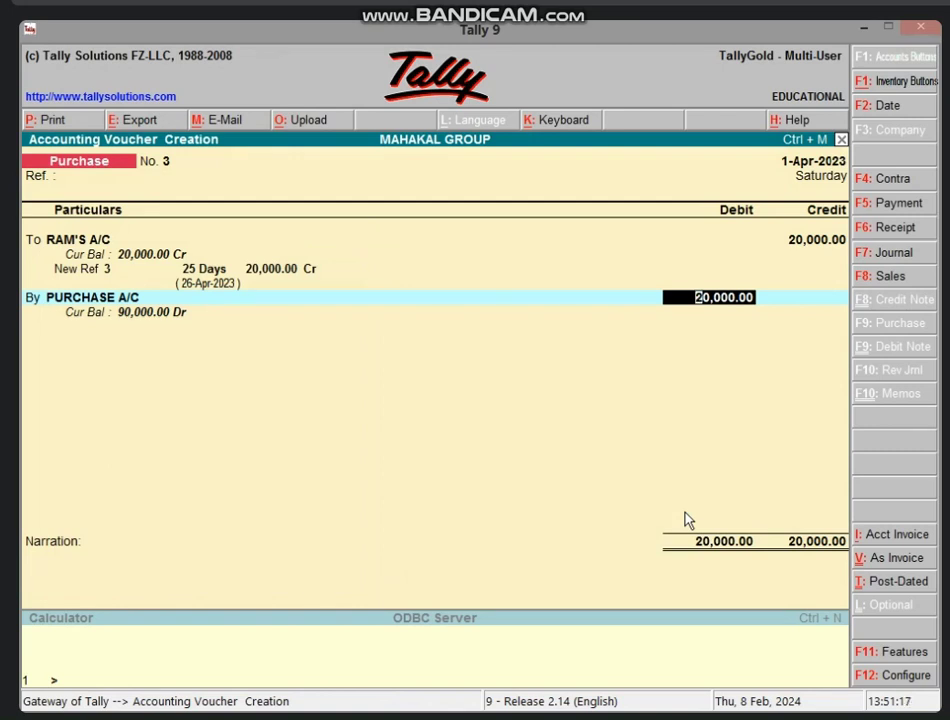
key("Return")
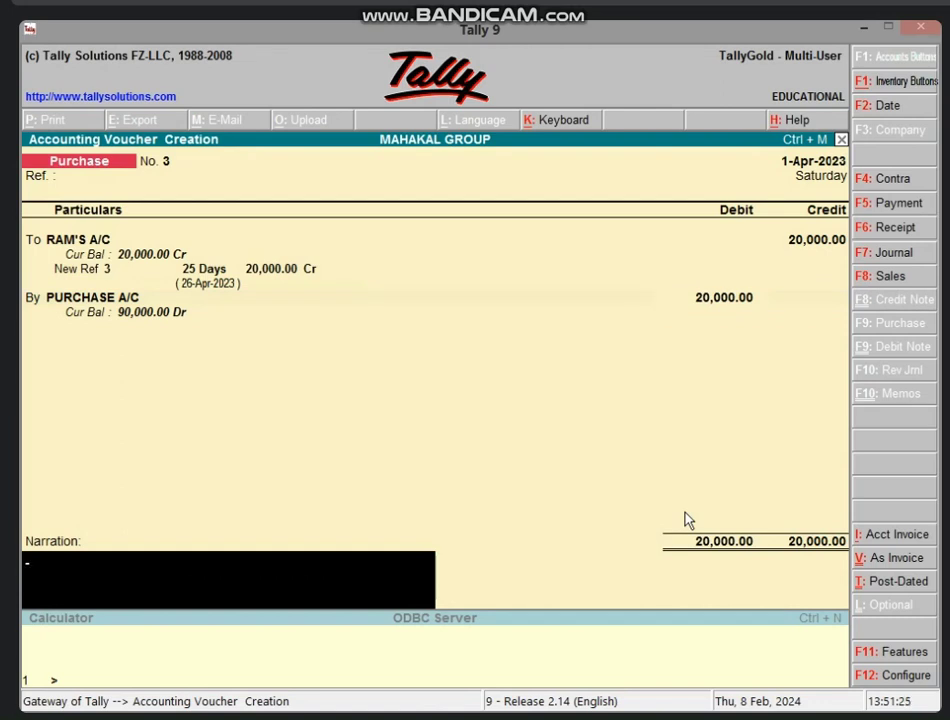
key("Return")
key("Return")
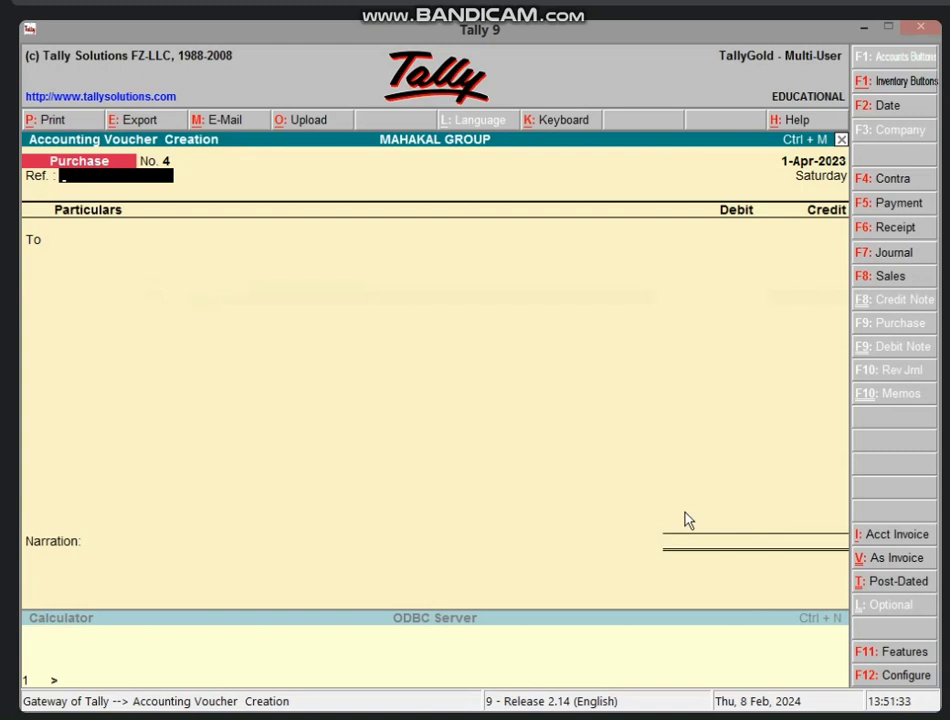
Step: Open a sales voucher in voucher mode and leave its reference blank
key("F8")
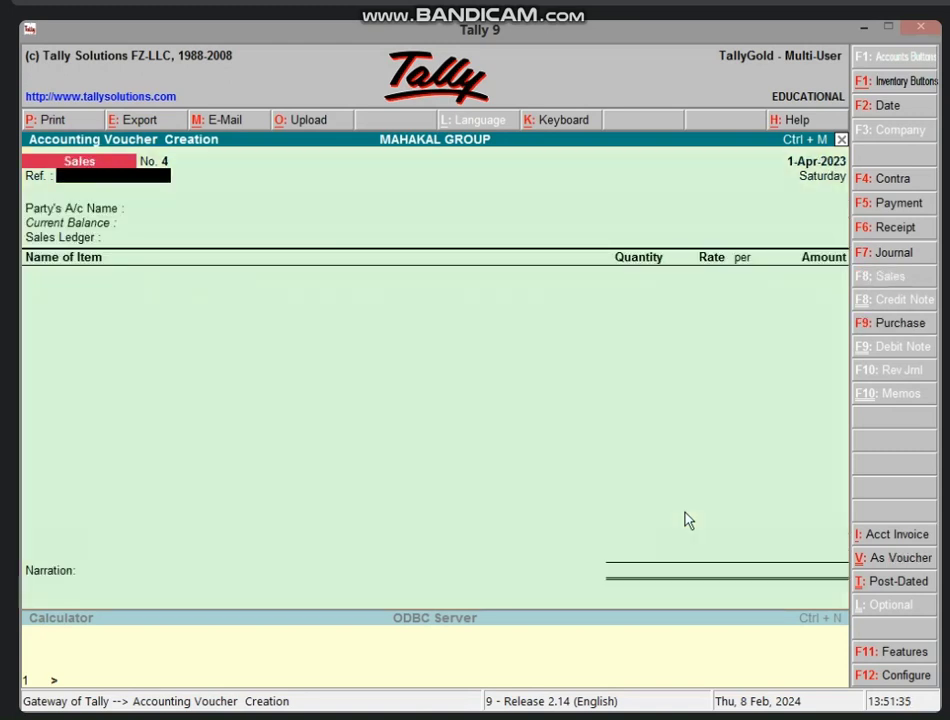
left_click(870, 557)
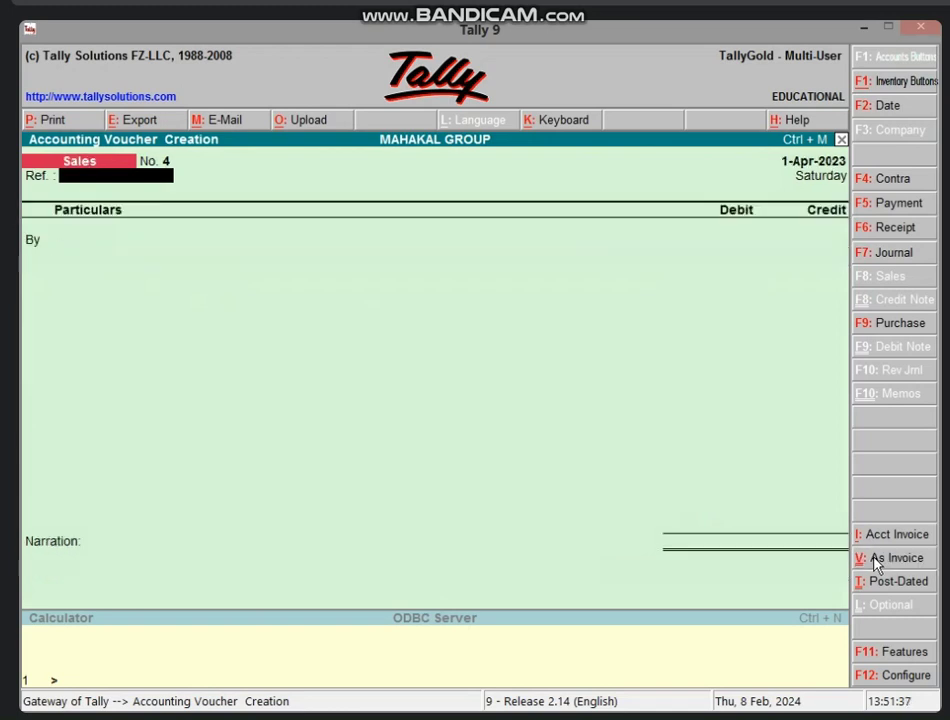
key("Return")
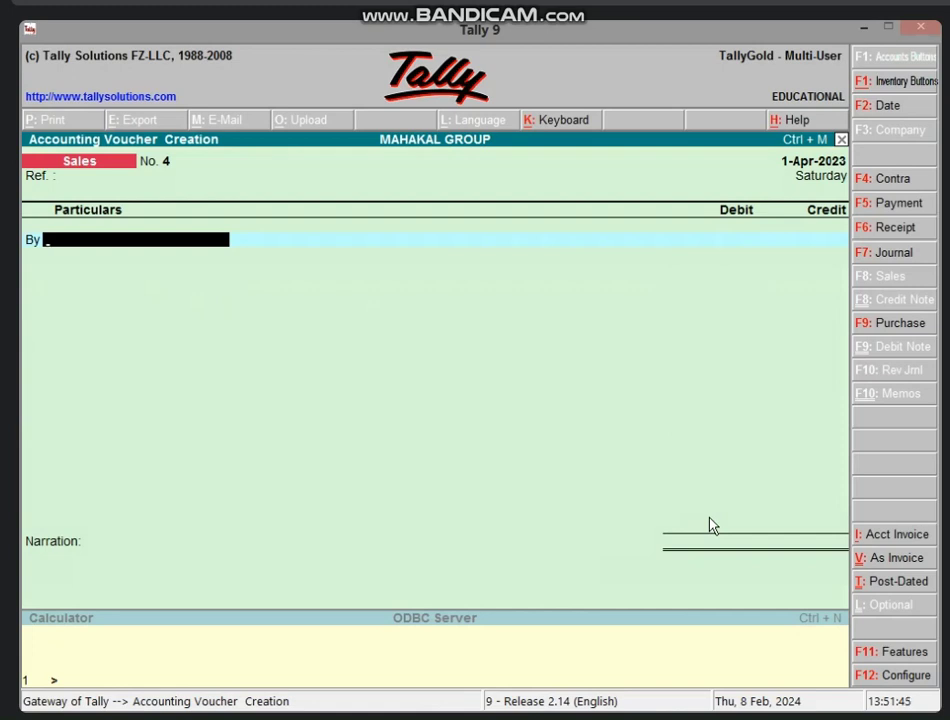
Step: Start a new ledger named after the customer under Sundry Debtors, with balances maintained bill-by-bill
key("alt+c")
type("SO")
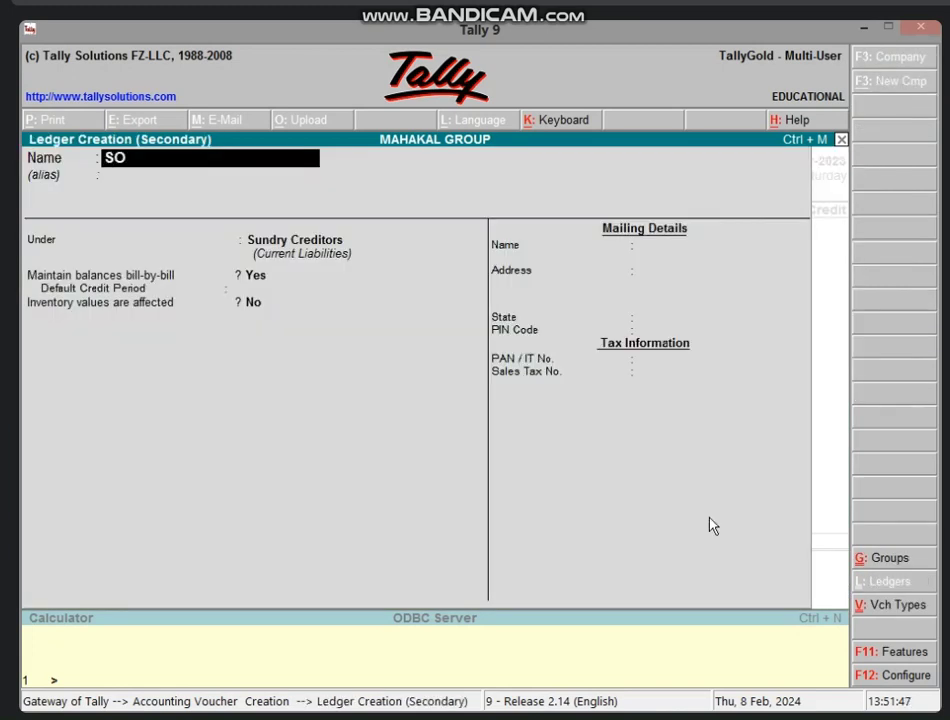
type("HAN'S A/C")
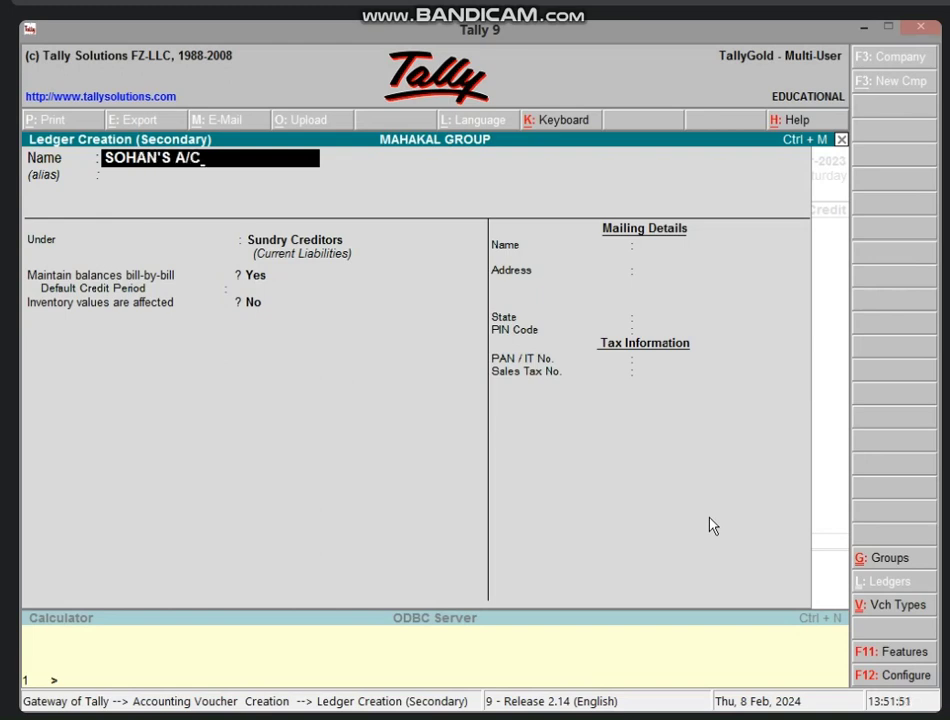
key("Return")
key("Return")
type("SUND")
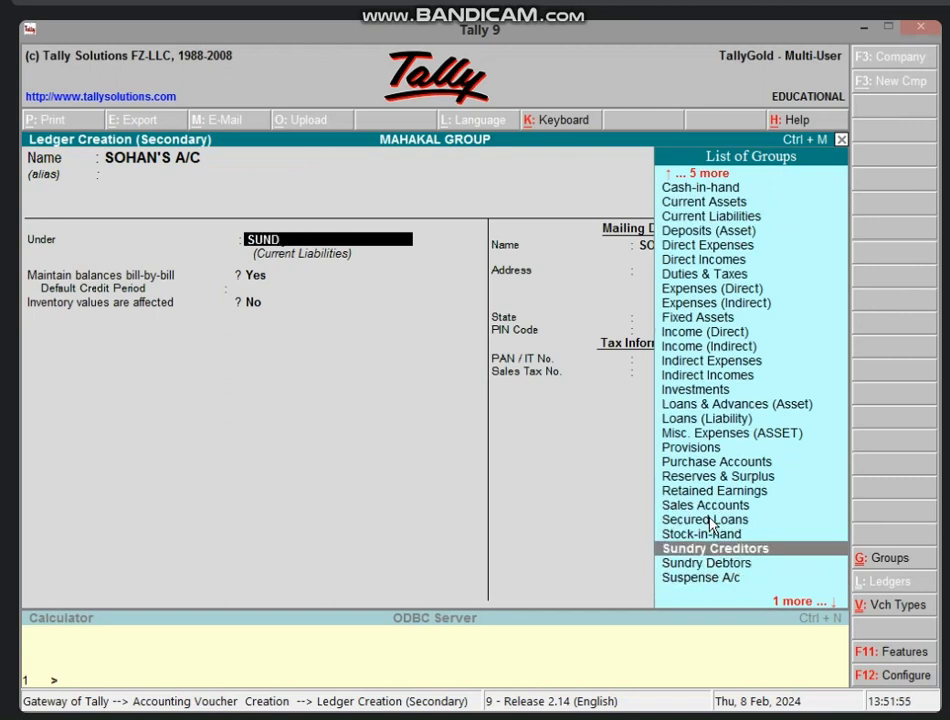
key("Down")
key("Return")
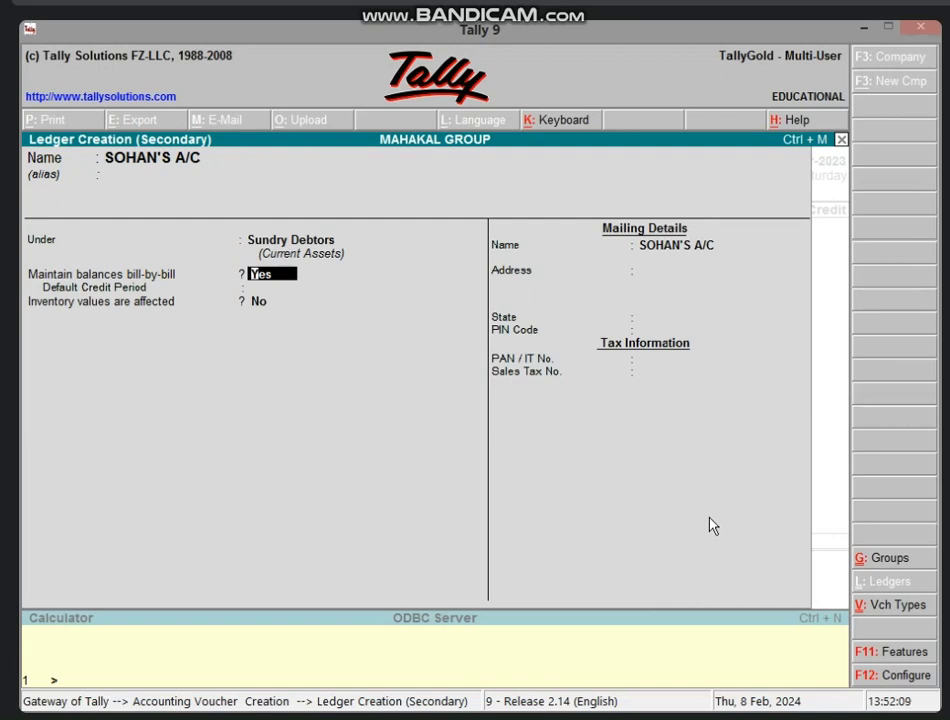
key("Return")
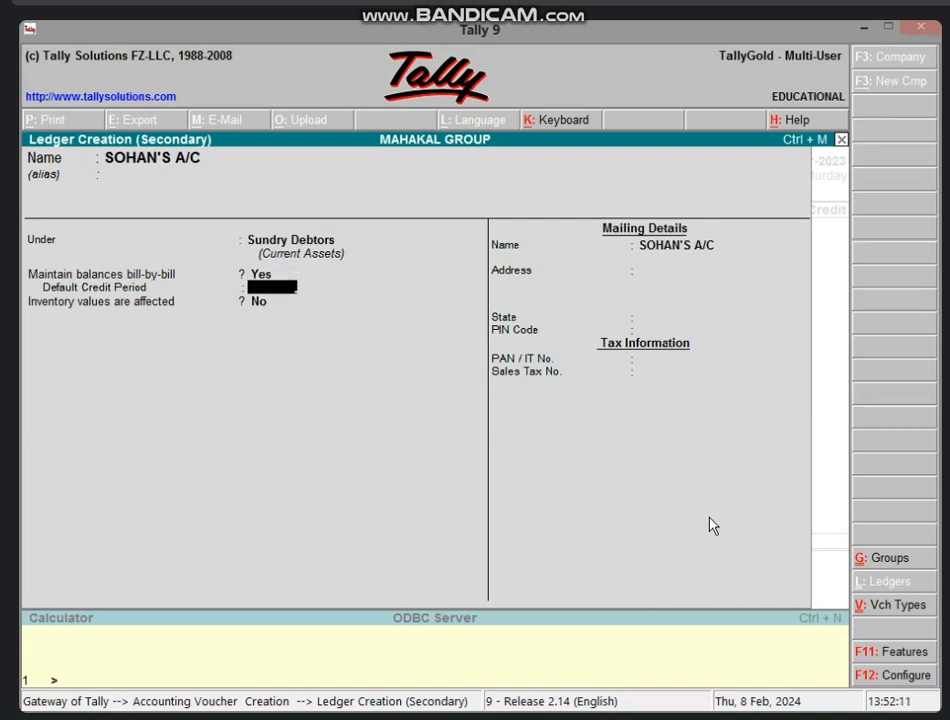
Step: Set the customer ledger's default credit period to 20 days, leave its mailing and tax details blank and save it
type("20")
key("Return")
key("Return")
key("Return")
key("Return")
key("Return")
key("Return")
key("Return")
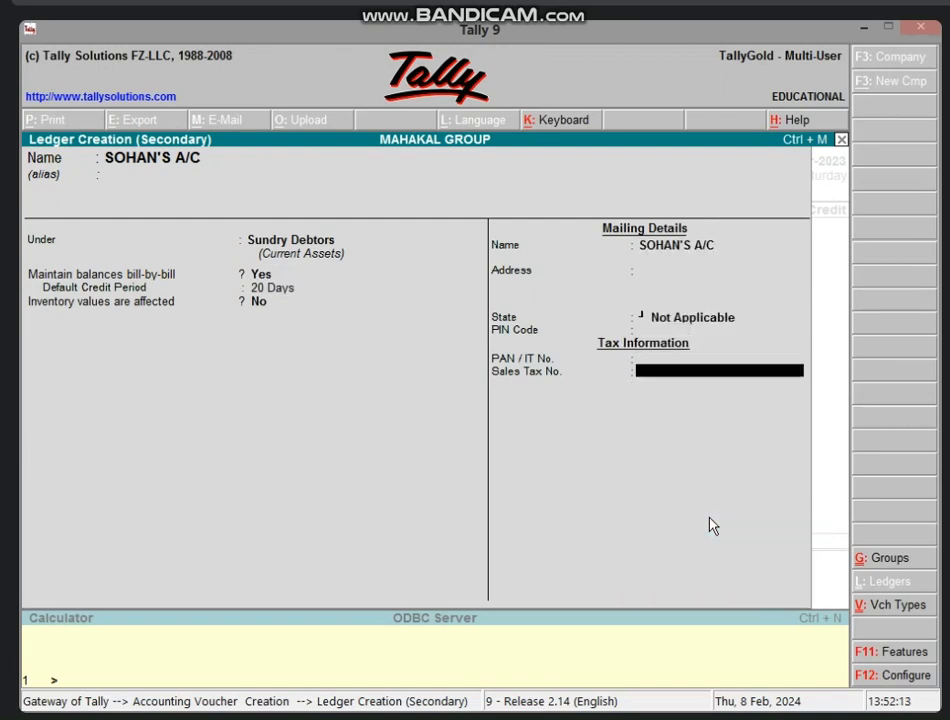
key("Return")
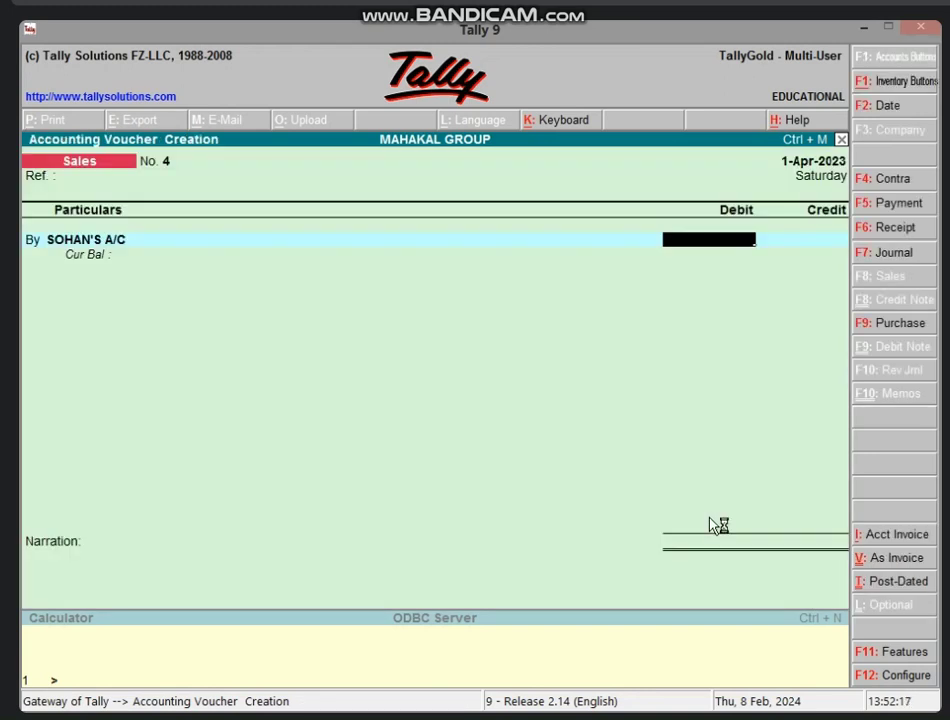
Step: Debit the customer's account with 35,000 as New Ref 4 on 20 days' credit for the full amount
type("35000")
key("Return")
key("Return")
key("Return")
key("Return")
key("Return")
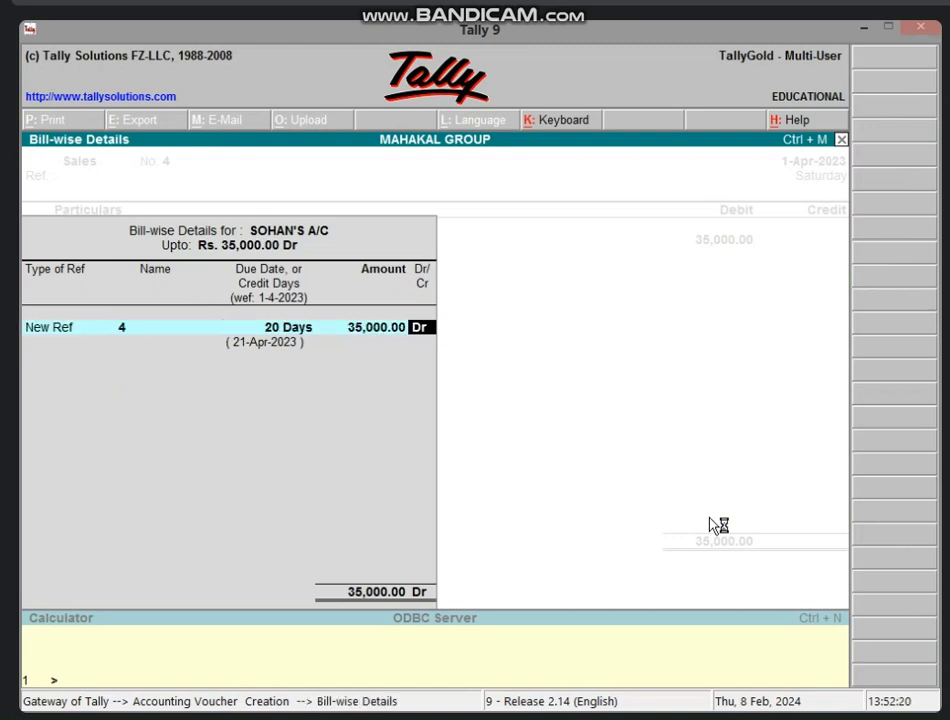
key("Return")
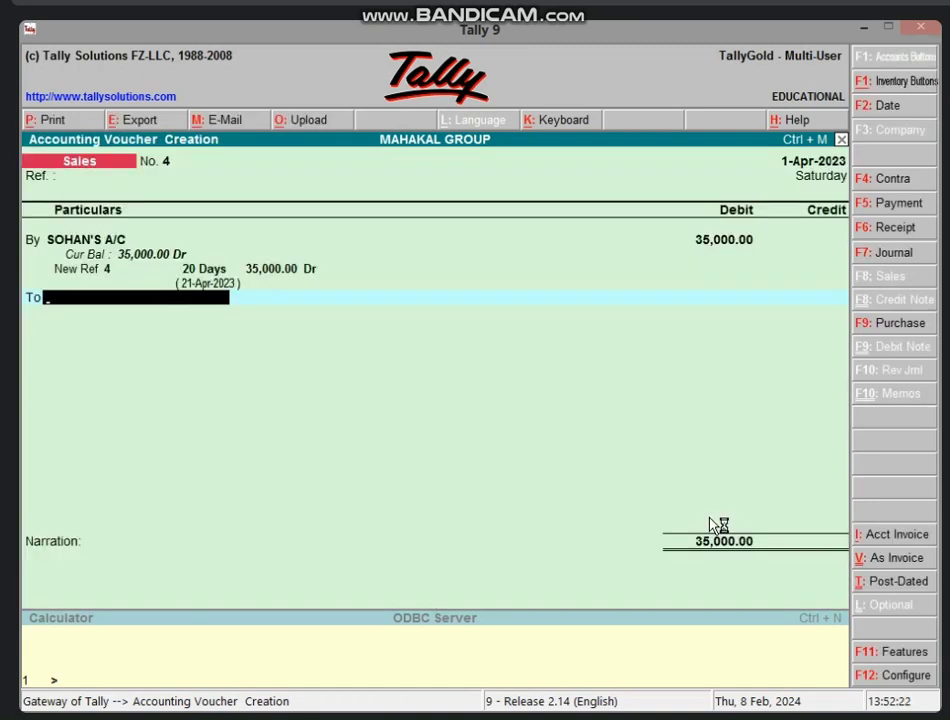
Step: Credit SALES A/C with 35,000, save the credit sales voucher without a narration and leave voucher entry
type("SA")
key("Return")
key("Return")
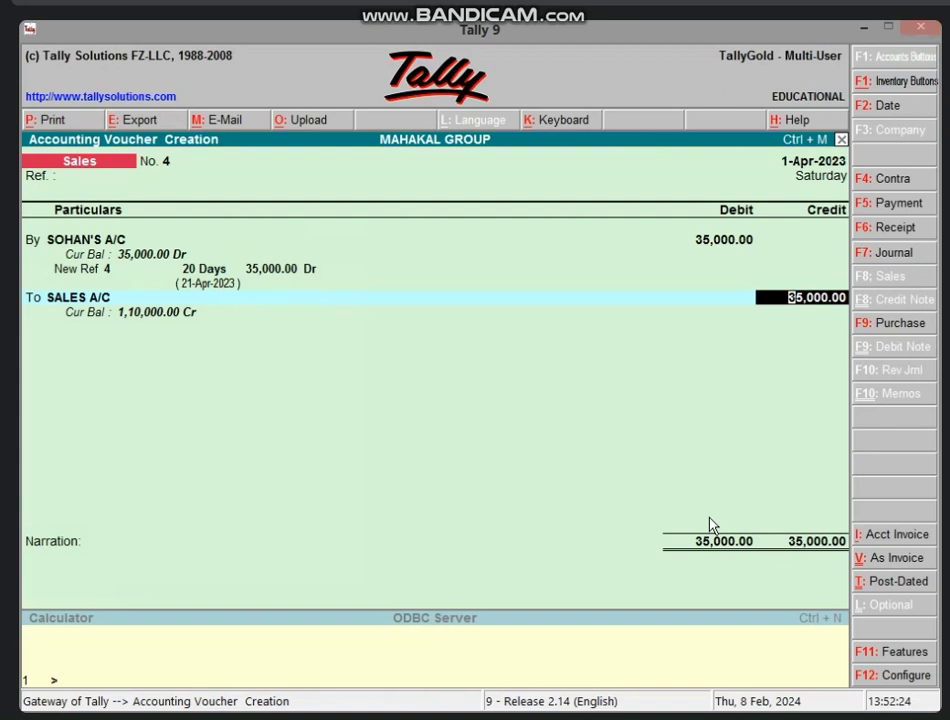
key("Return")
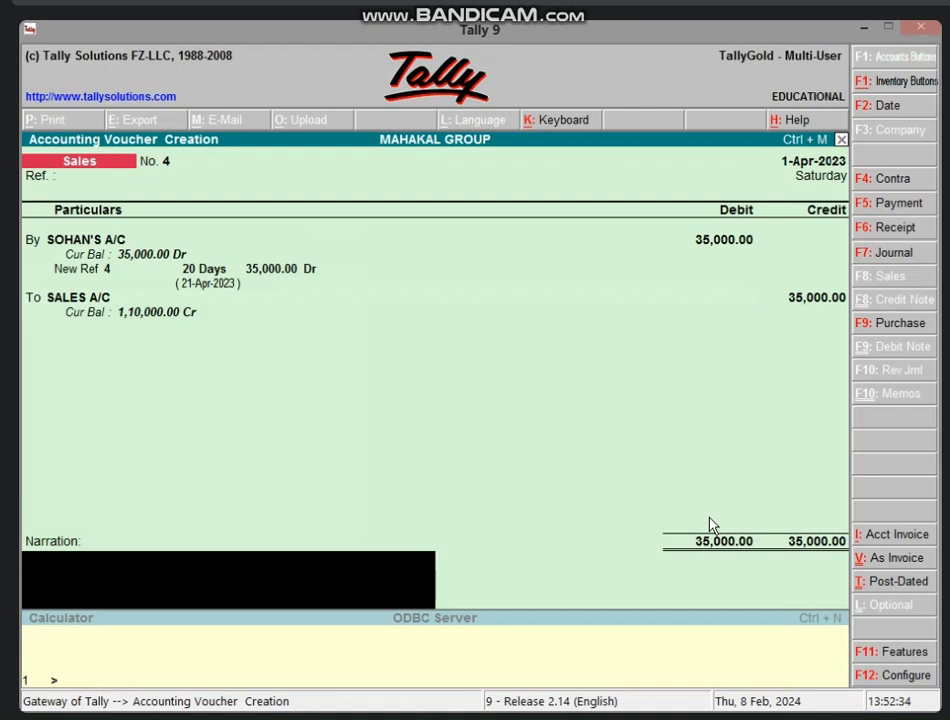
key("Return")
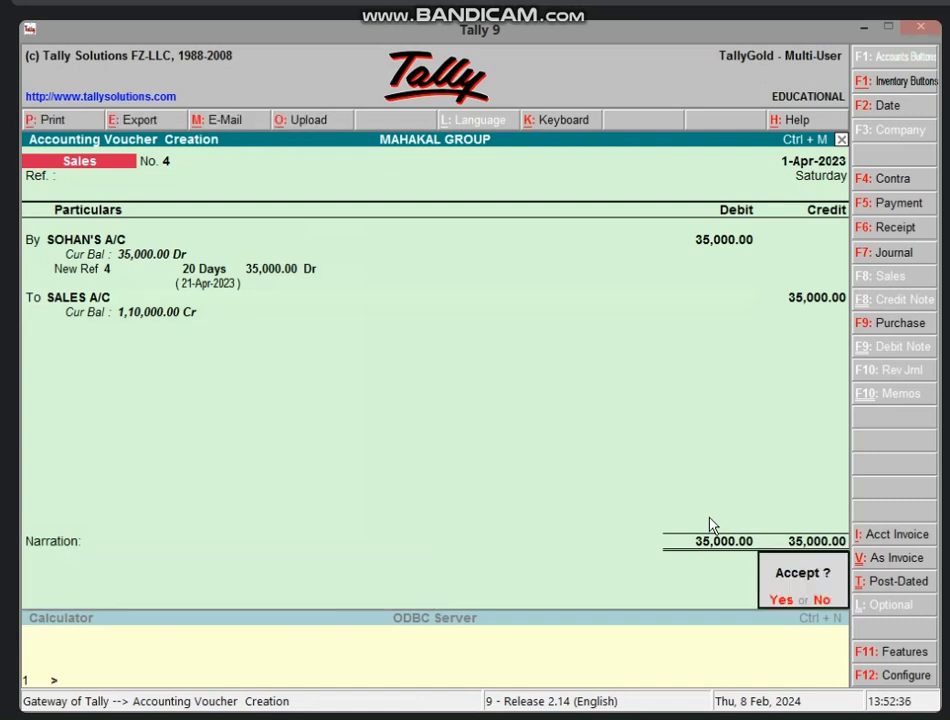
key("Return")
key("Escape")
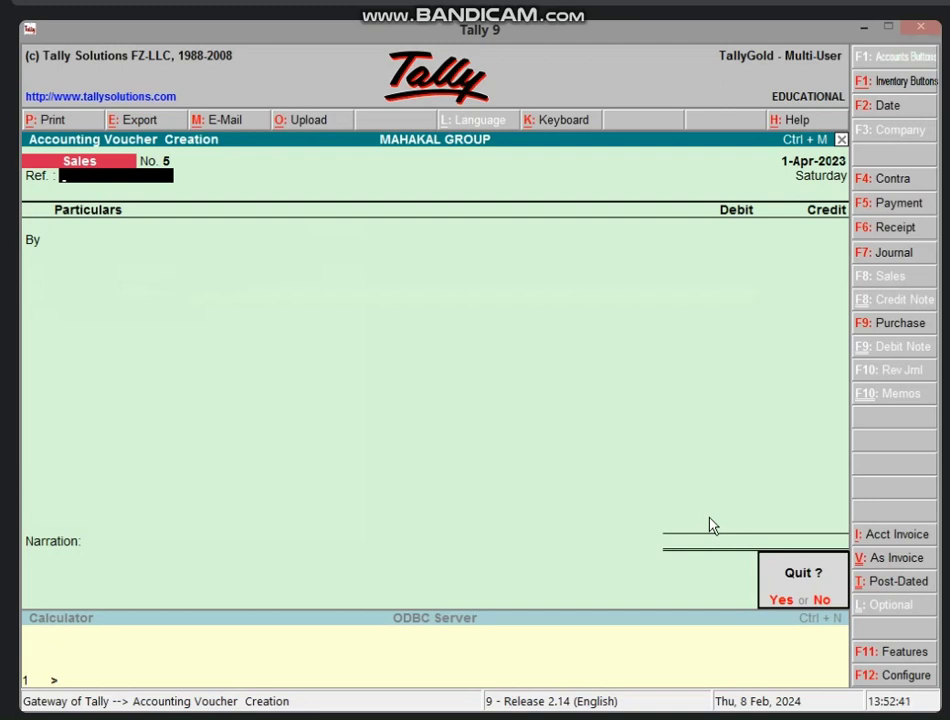
key("Return")
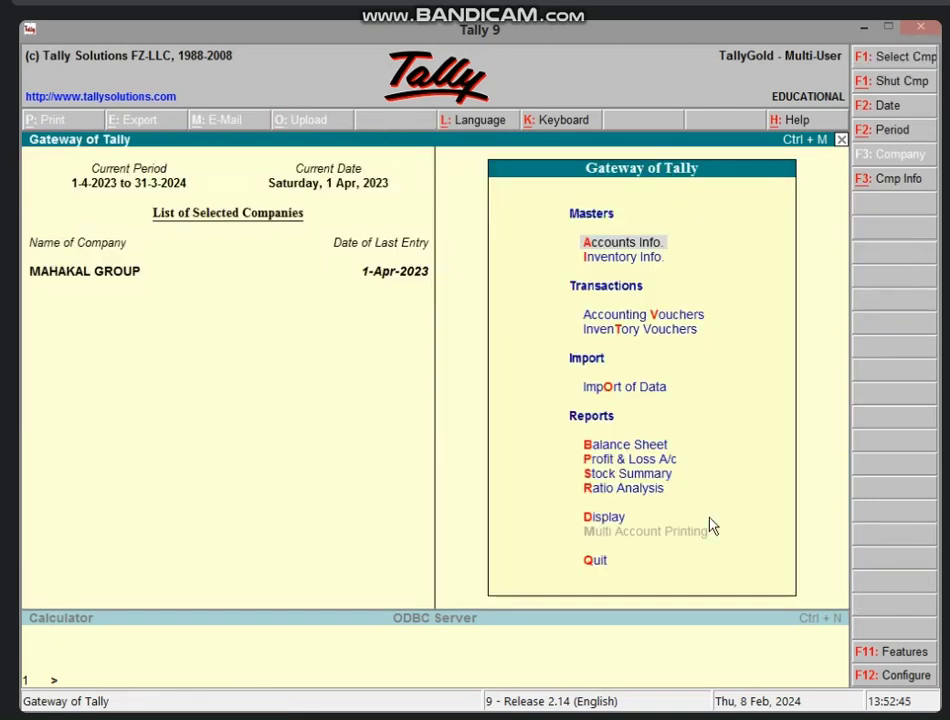
Step: Review MAHAKAL GROUP's Balance Sheet and its Profit & Loss A/c
key("b")
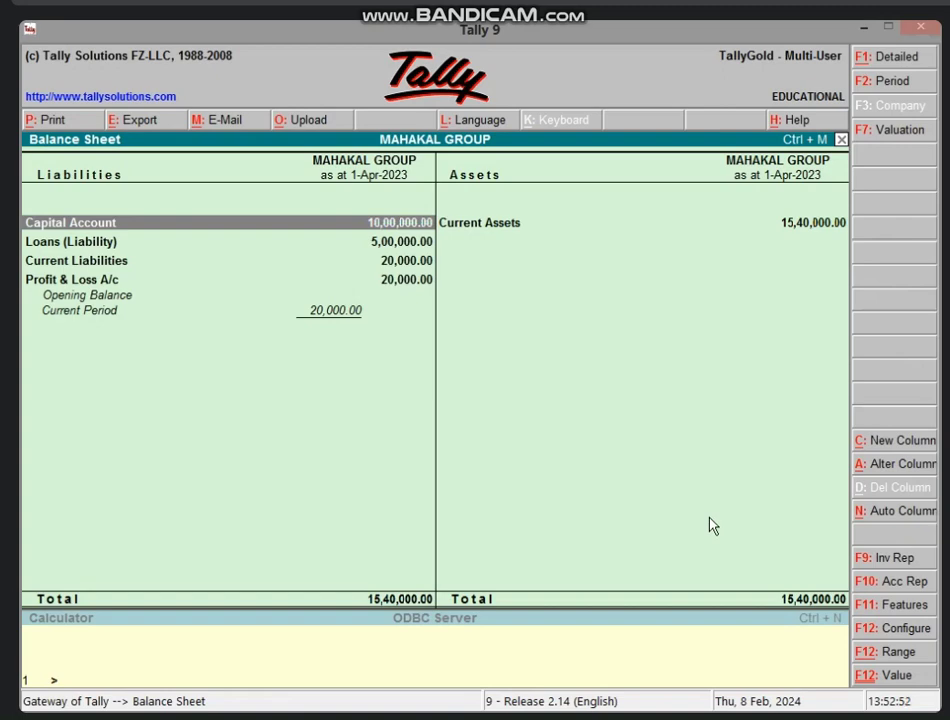
key("Escape")
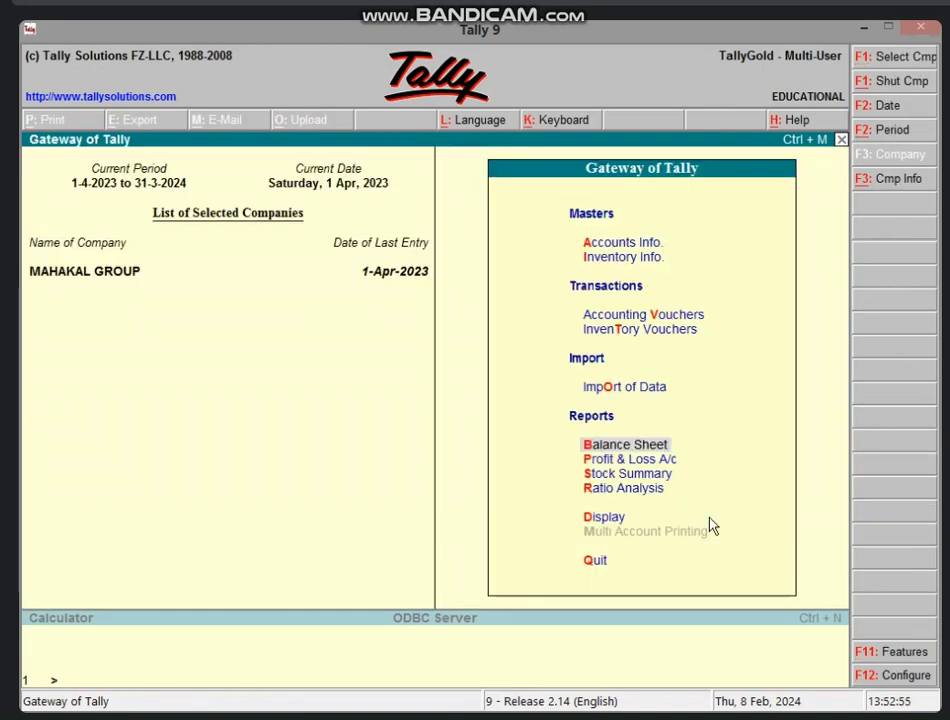
key("p")
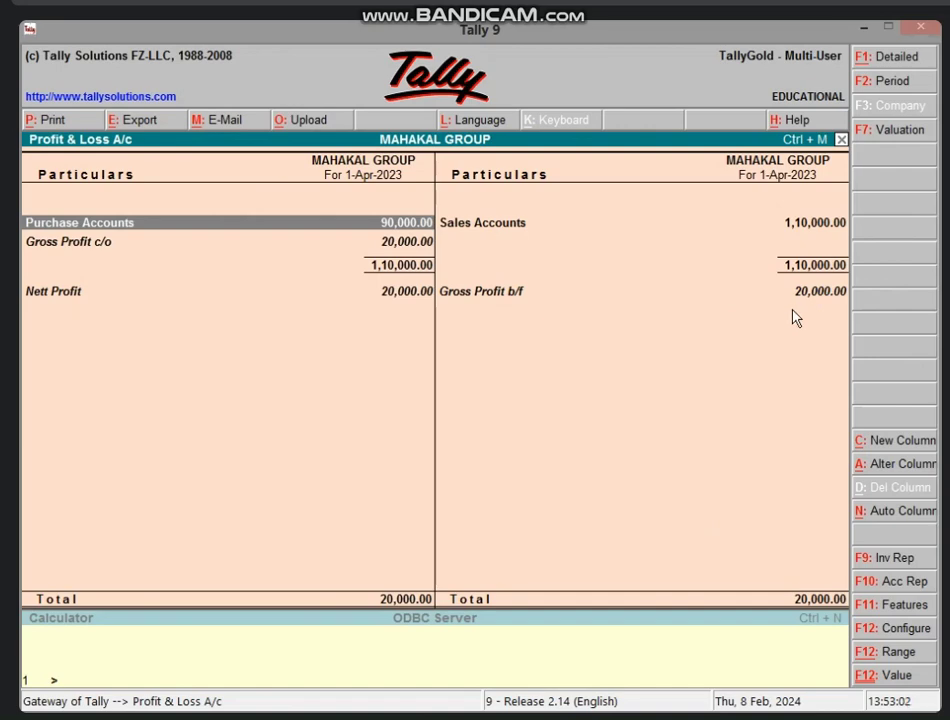
key("Escape")
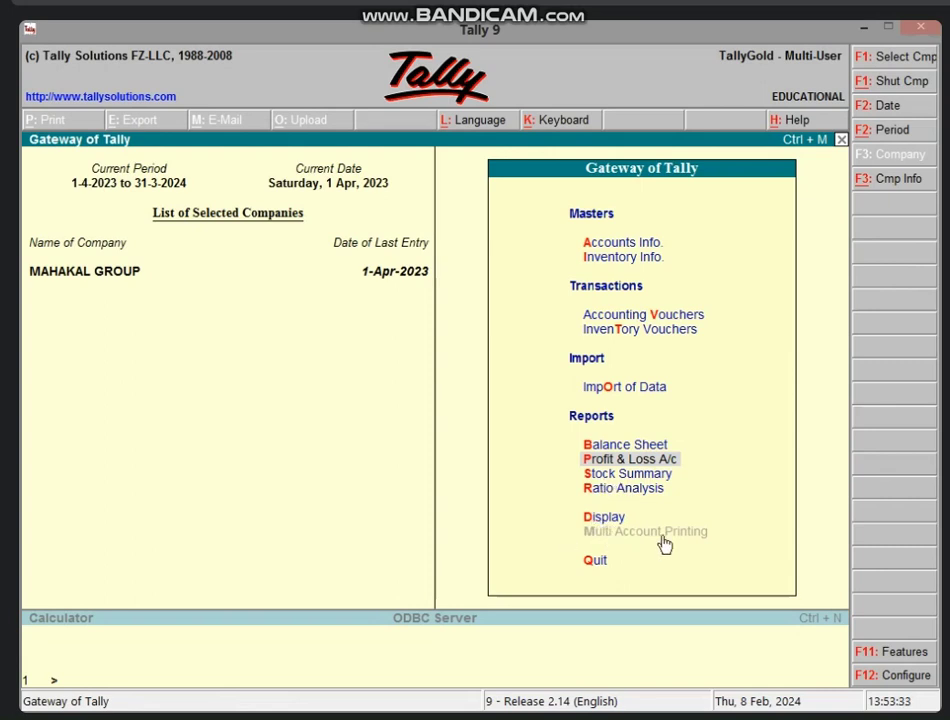
key("a")
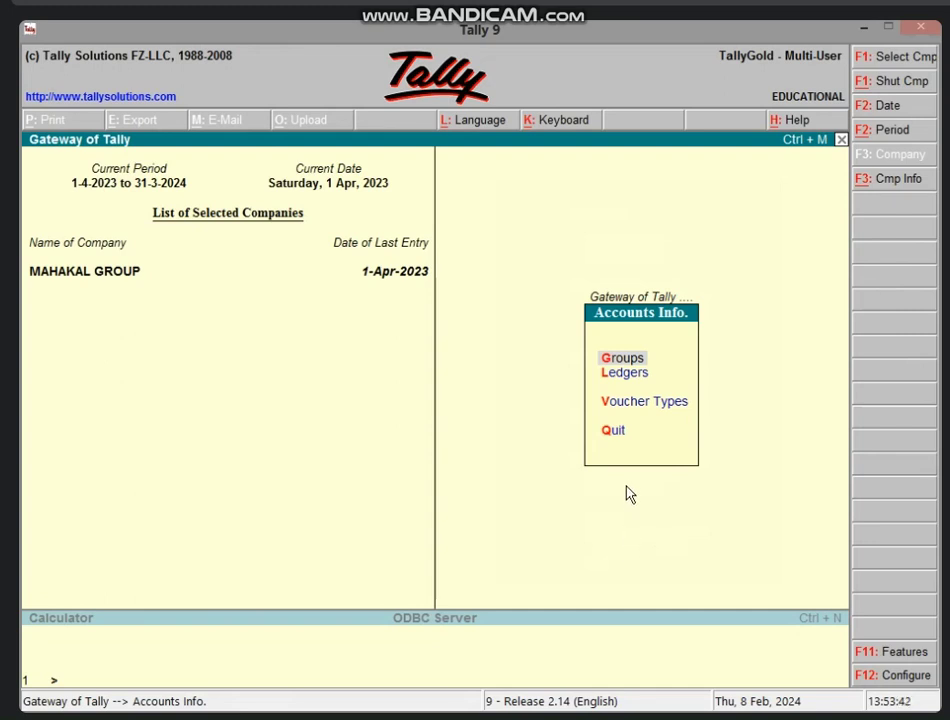
key("Escape")
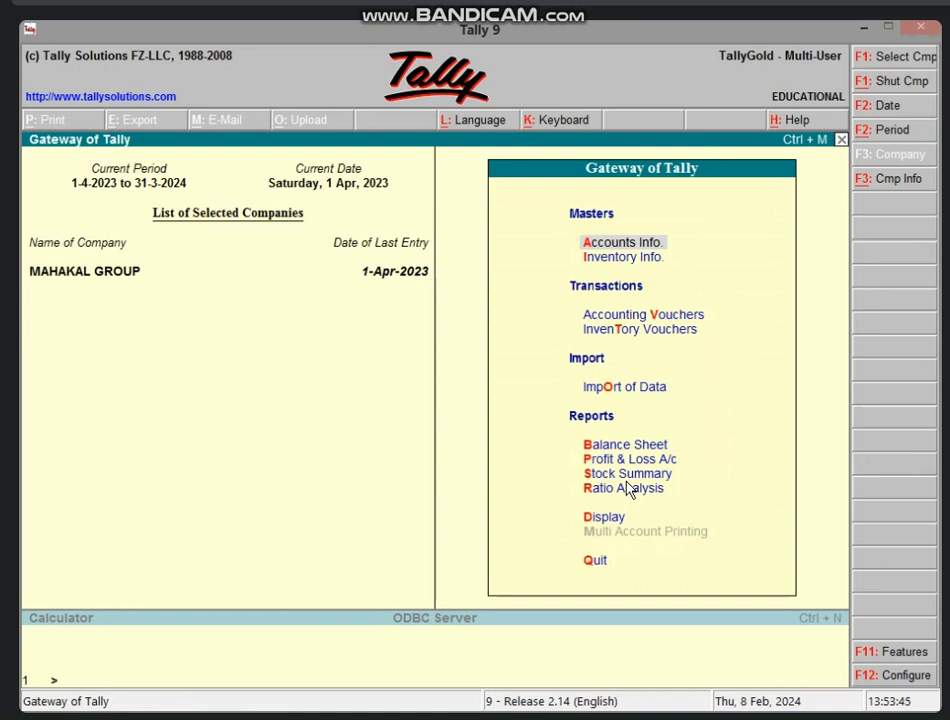
key("d")
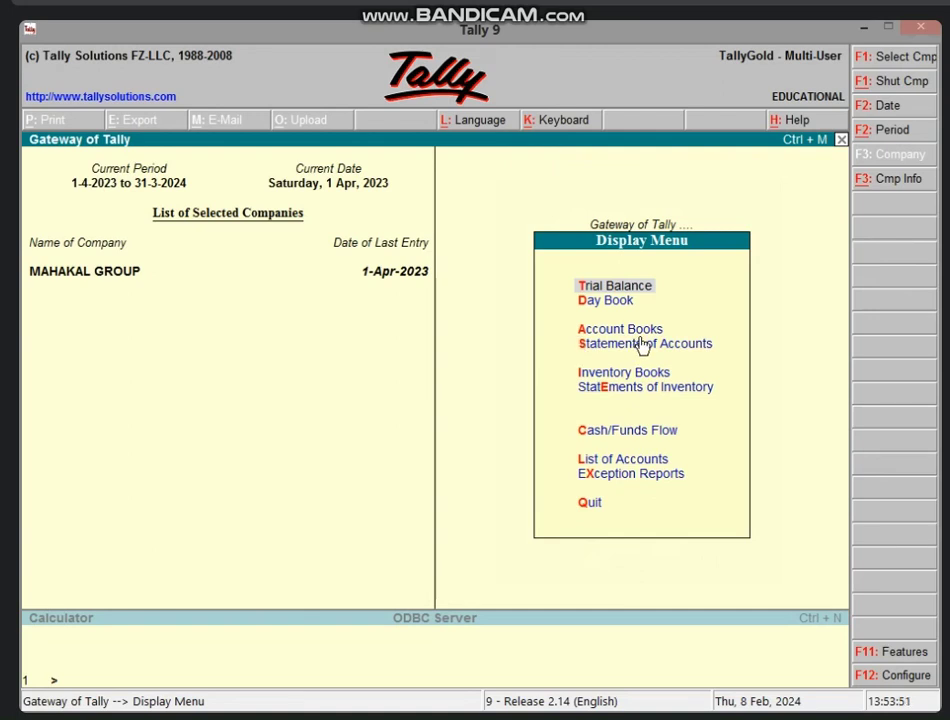
key("a")
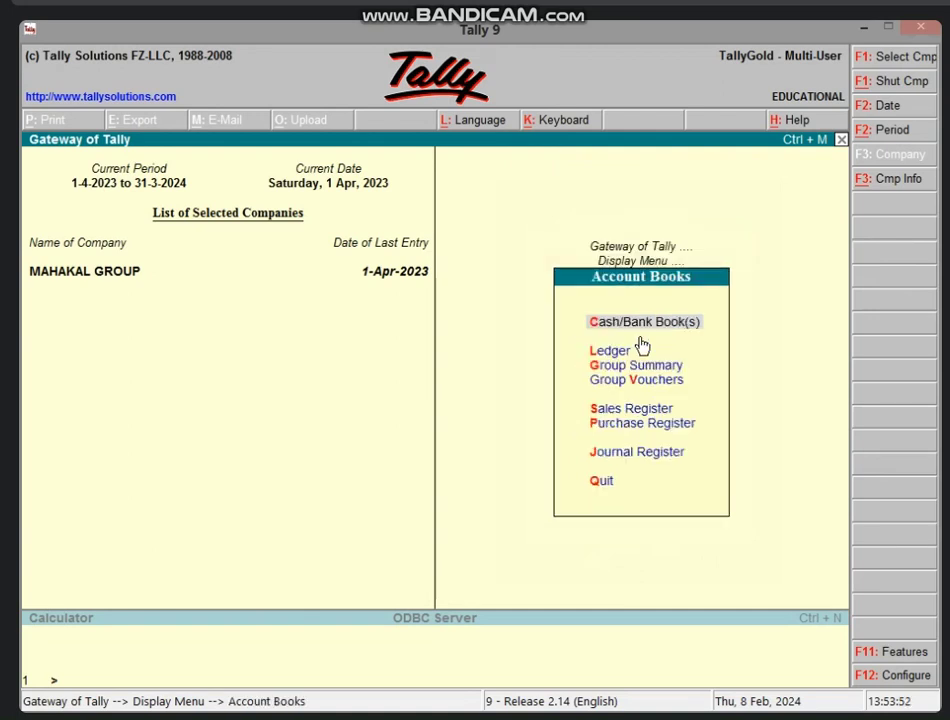
key("Escape")
key("Escape")
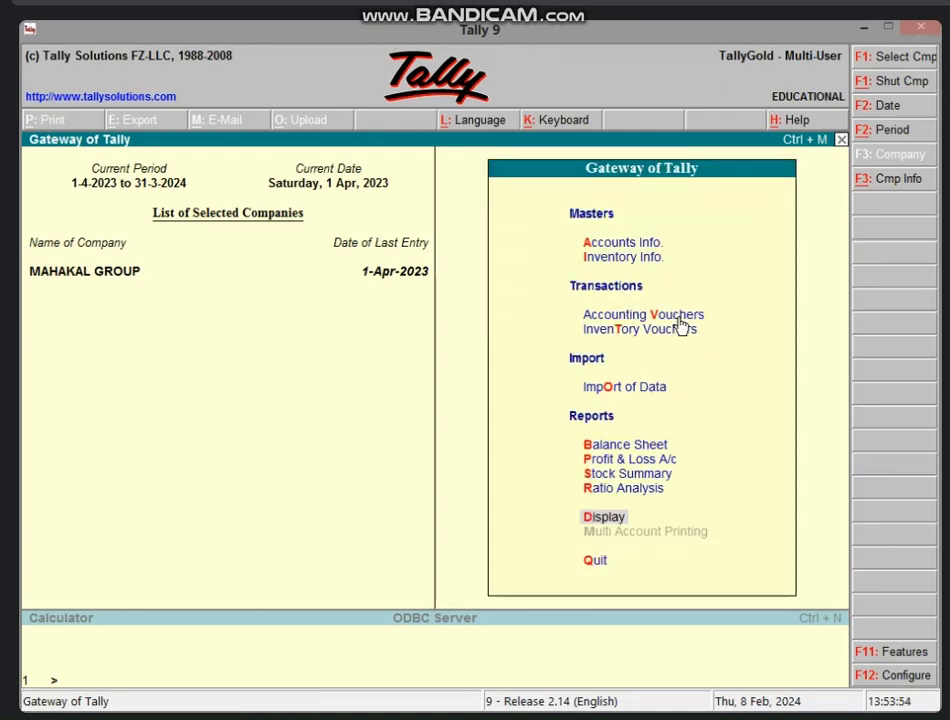
Step: Open the BANK LOAN A\C ledger account and bring up its cash receipt voucher for alteration
key("d")
key("a")
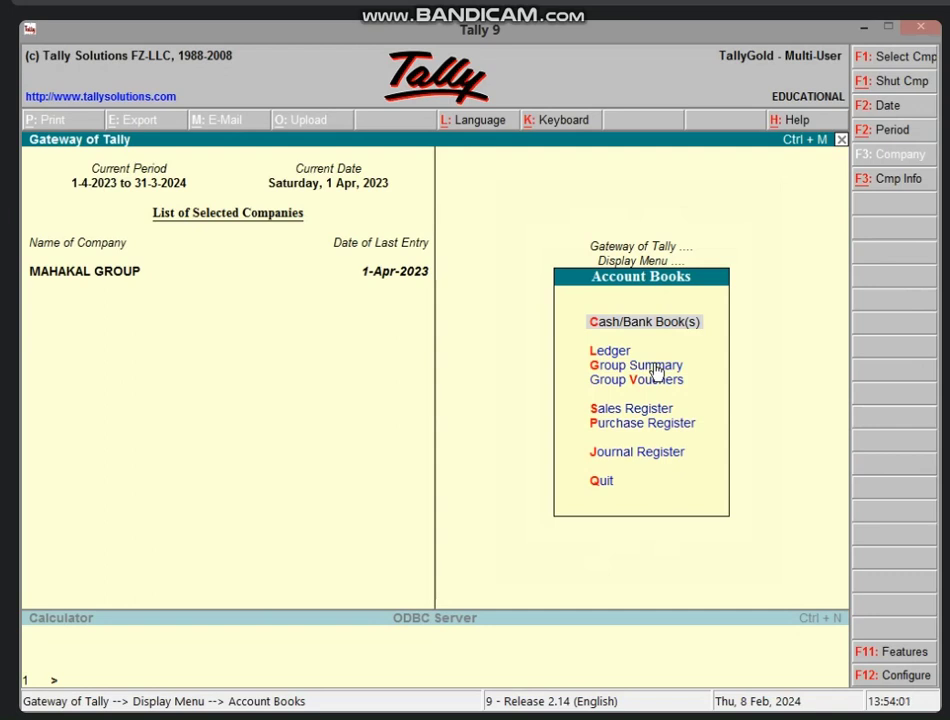
key("l")
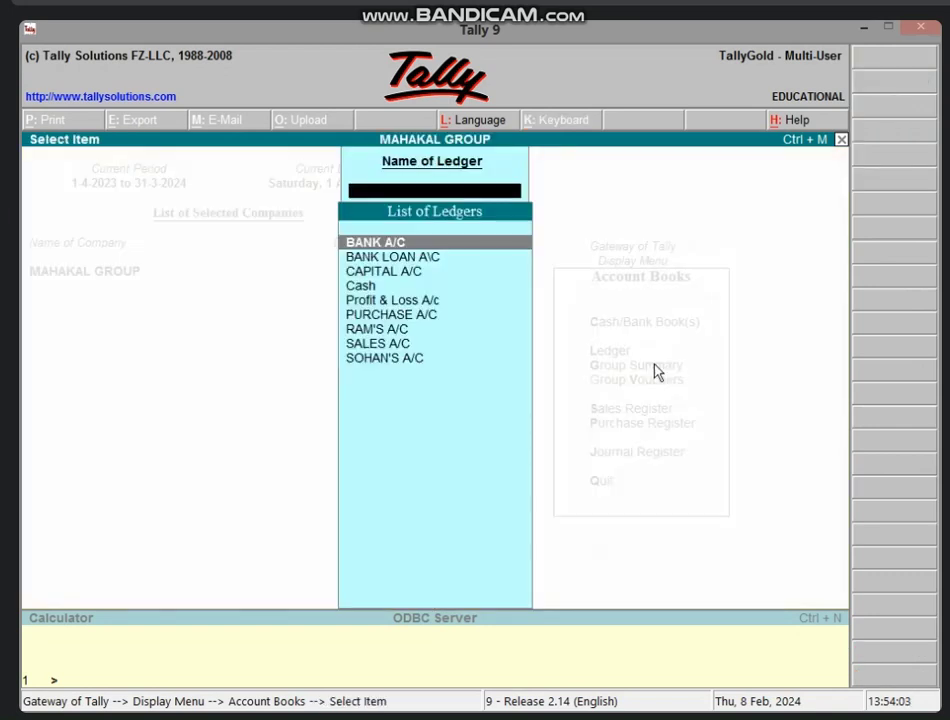
key("Down")
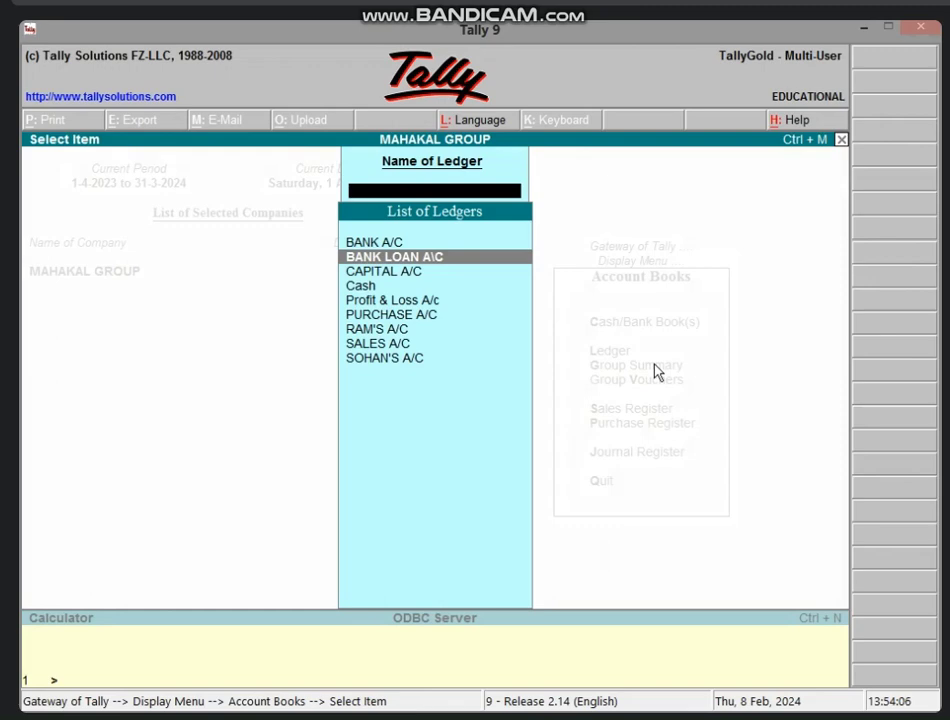
key("Return")
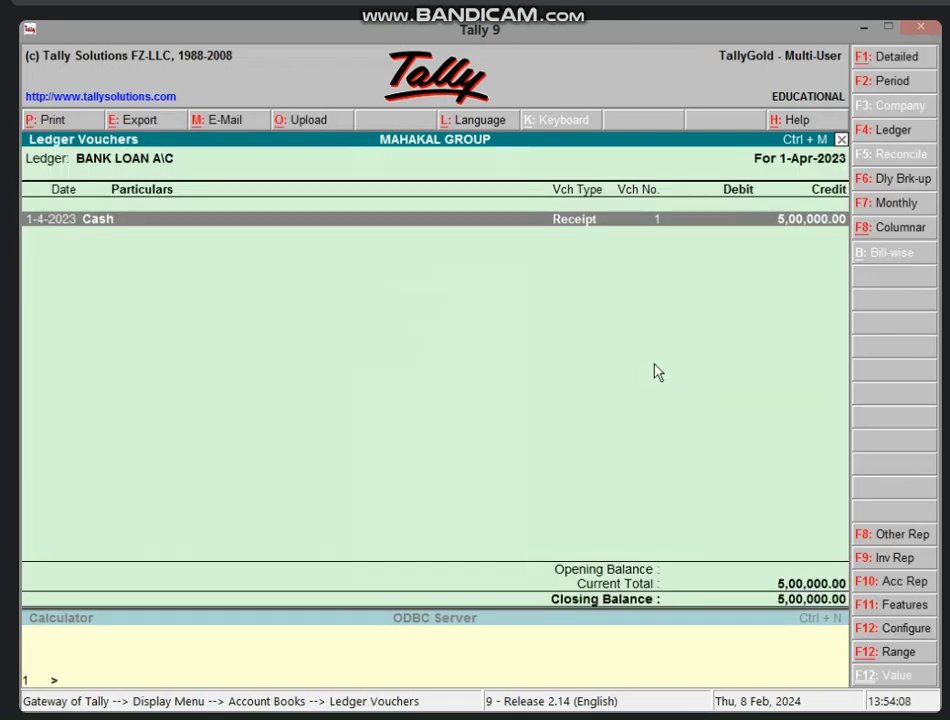
key("Return")
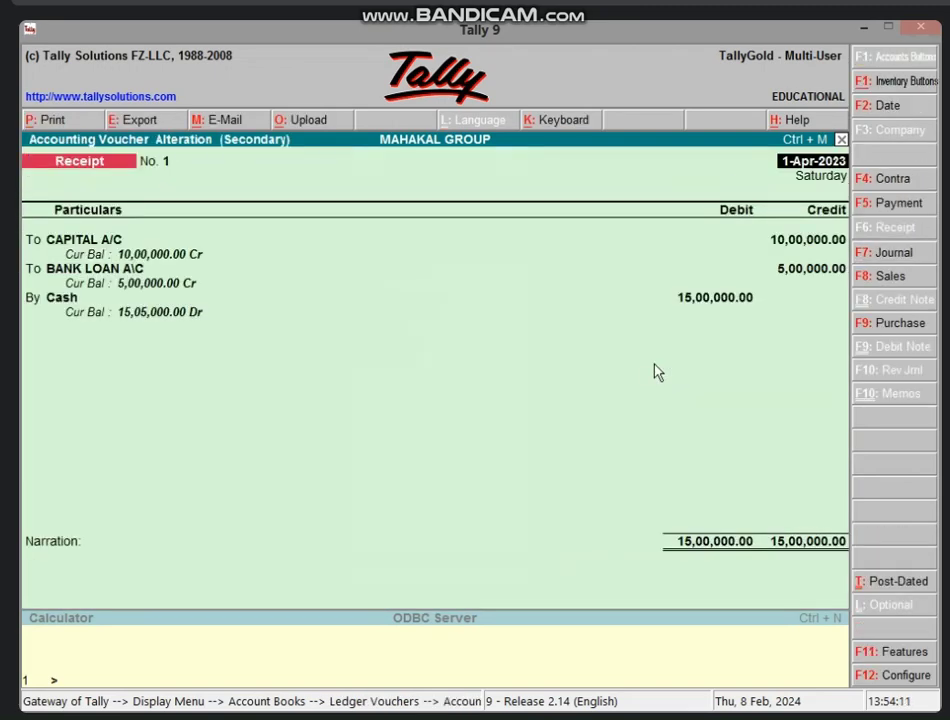
Step: Set the BANK LOAN A\C credit in Receipt No. 1 to 6,00,000 and save the voucher without a narration
key("Return")
key("Return")
key("Return")
key("Return")
key("Return")
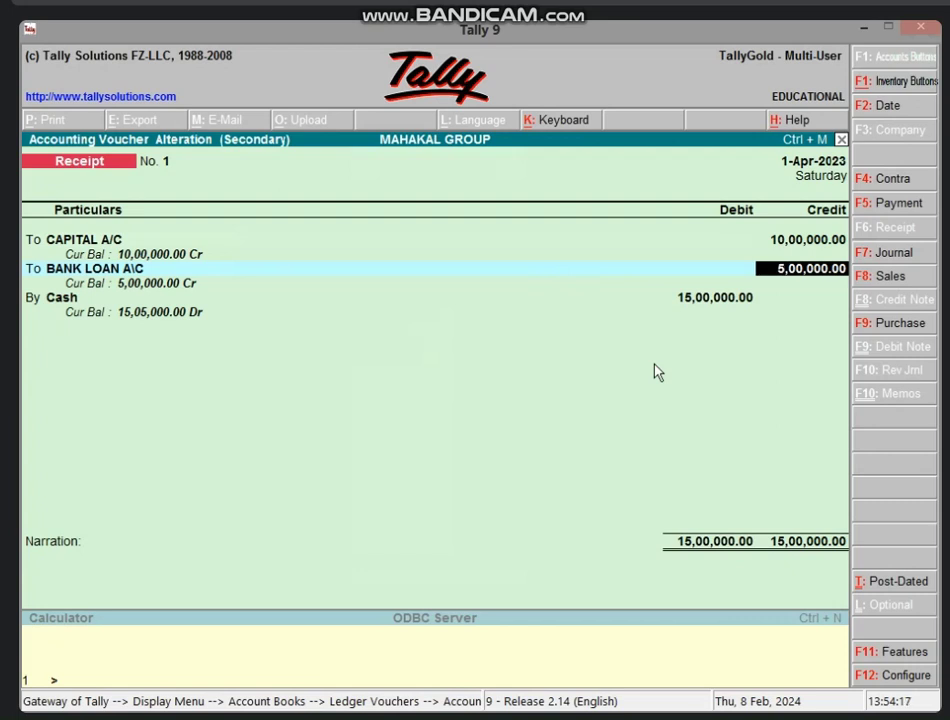
type("600000")
key("Return")
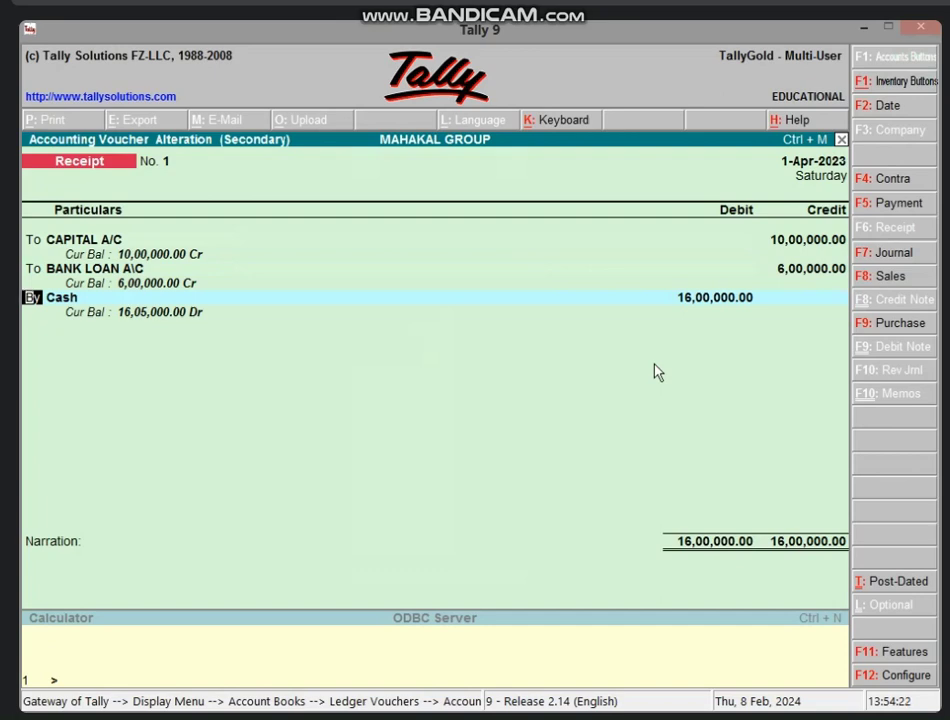
key("Return")
key("Return")
key("Return")
key("Return")
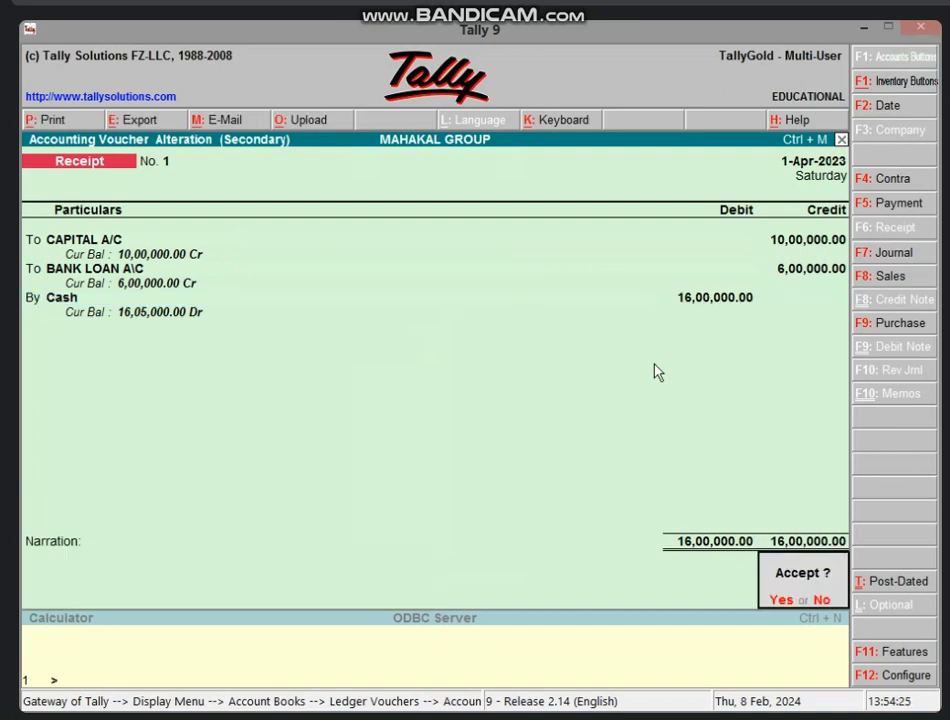
key("Return")
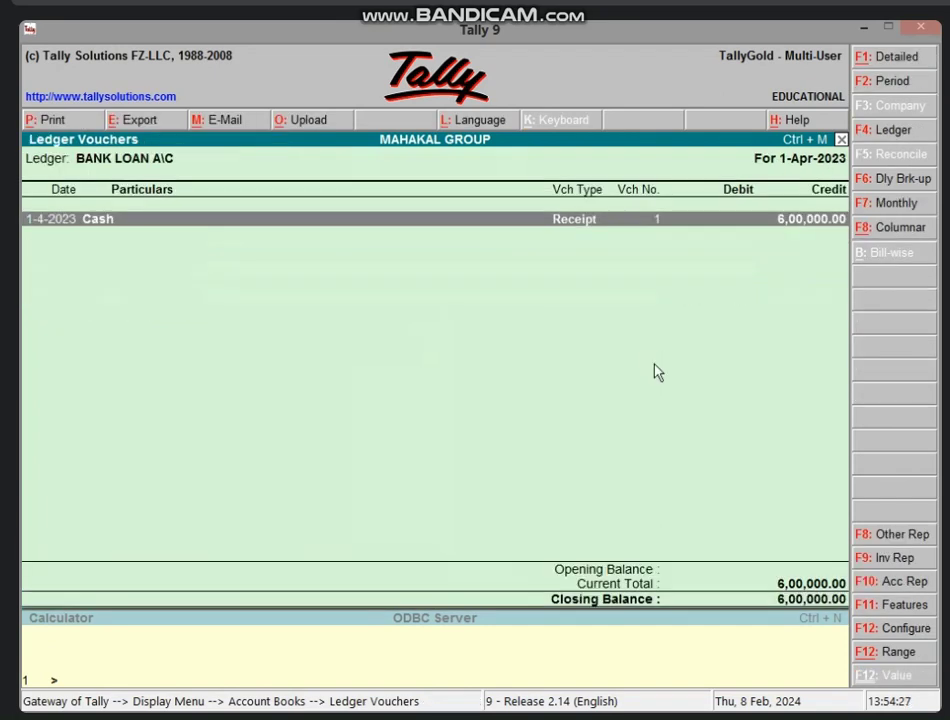
Step: Leave the BANK LOAN A\C ledger and review the Balance Sheet with the altered loan amount
key("Escape")
key("Escape")
key("Escape")
key("Escape")
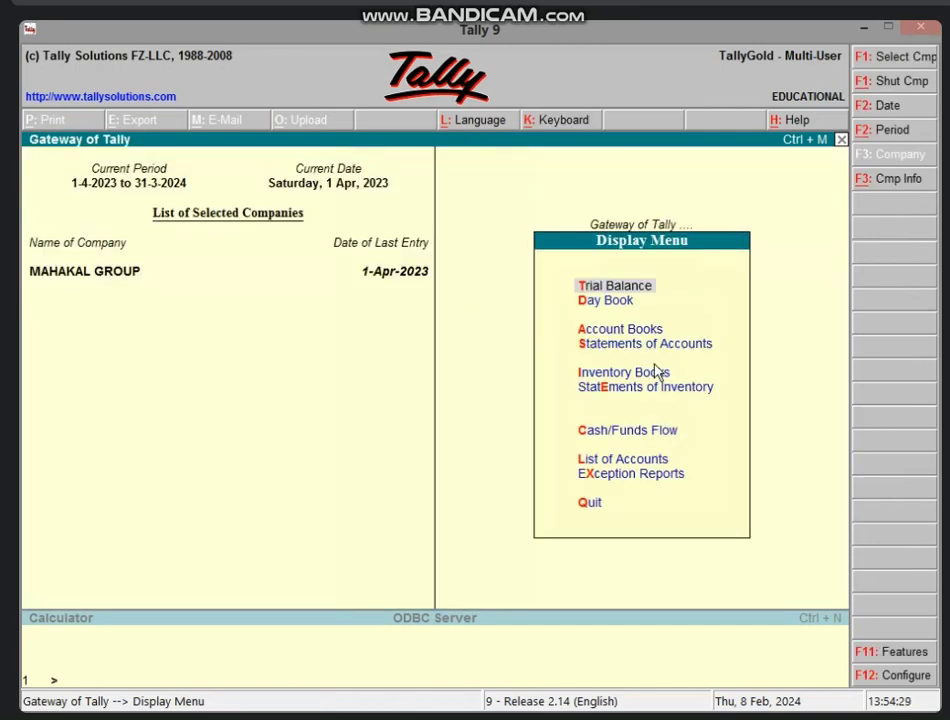
key("Escape")
key("b")
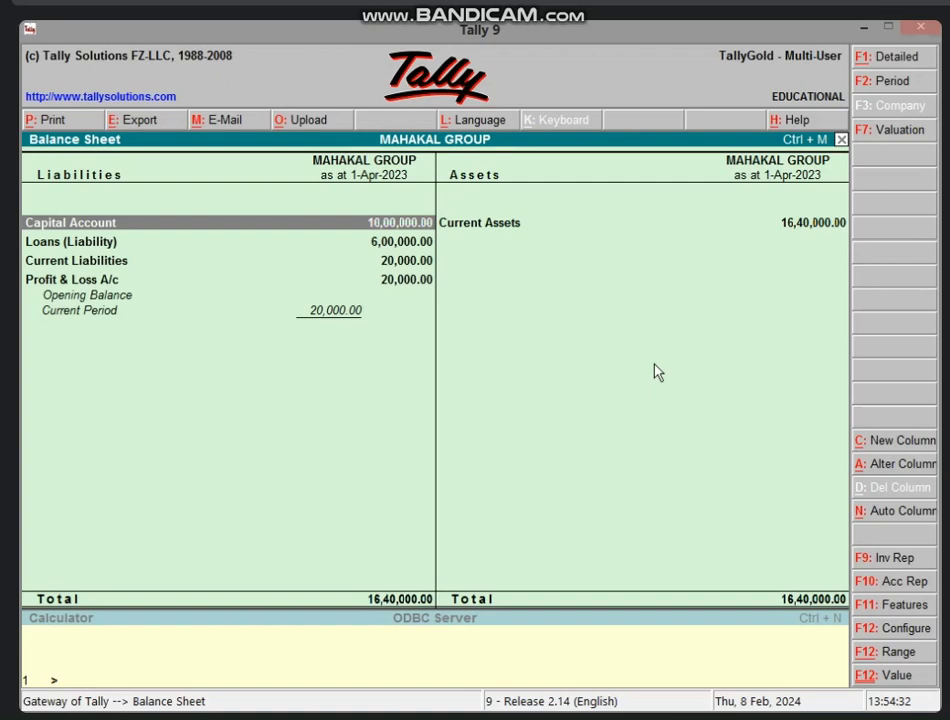
key("Escape")
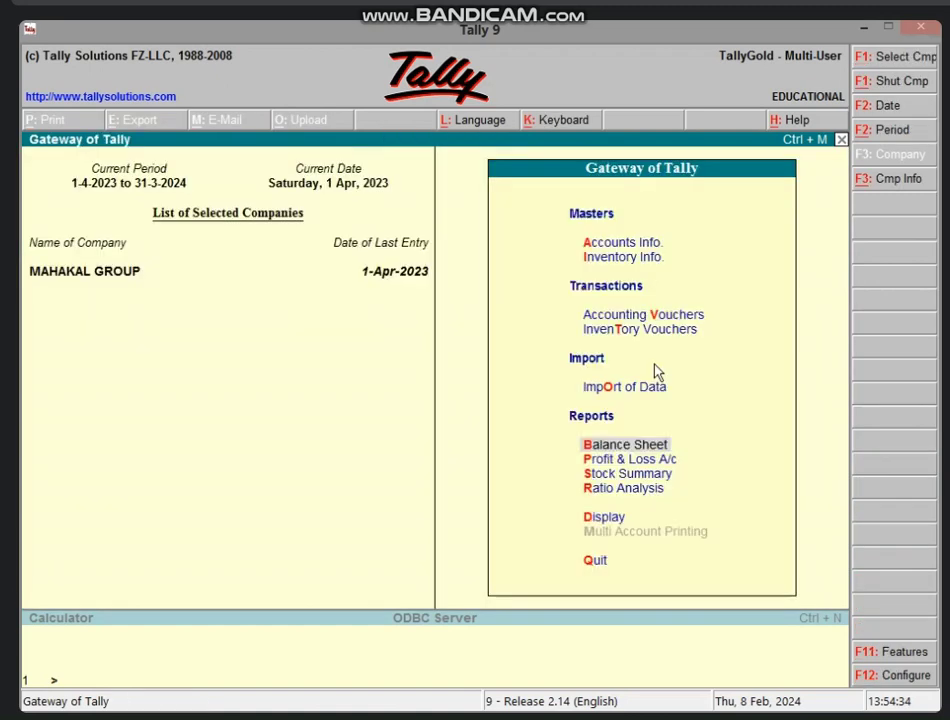
Step: Reopen Receipt No. 1 for alteration from the BANK LOAN A\C ledger in the account books
key("d")
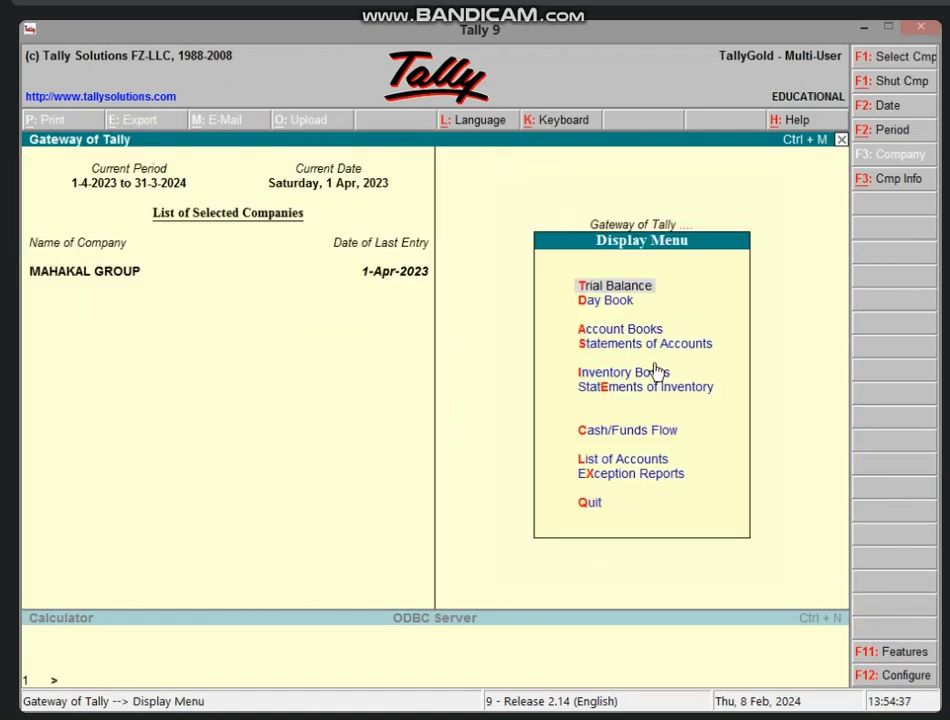
key("a")
key("l")
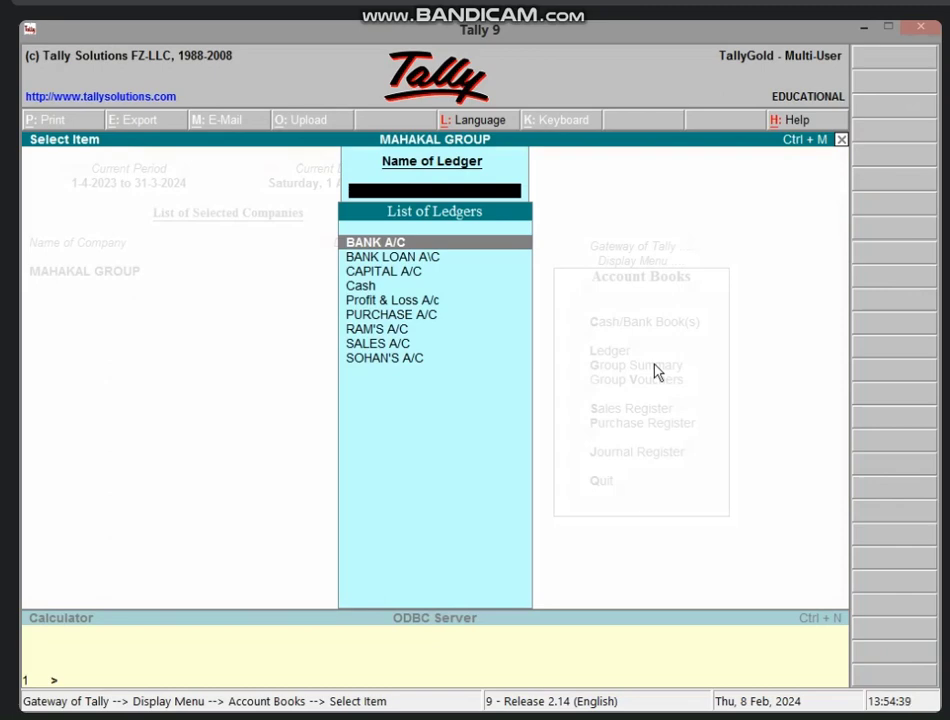
key("Down")
key("Return")
key("Return")
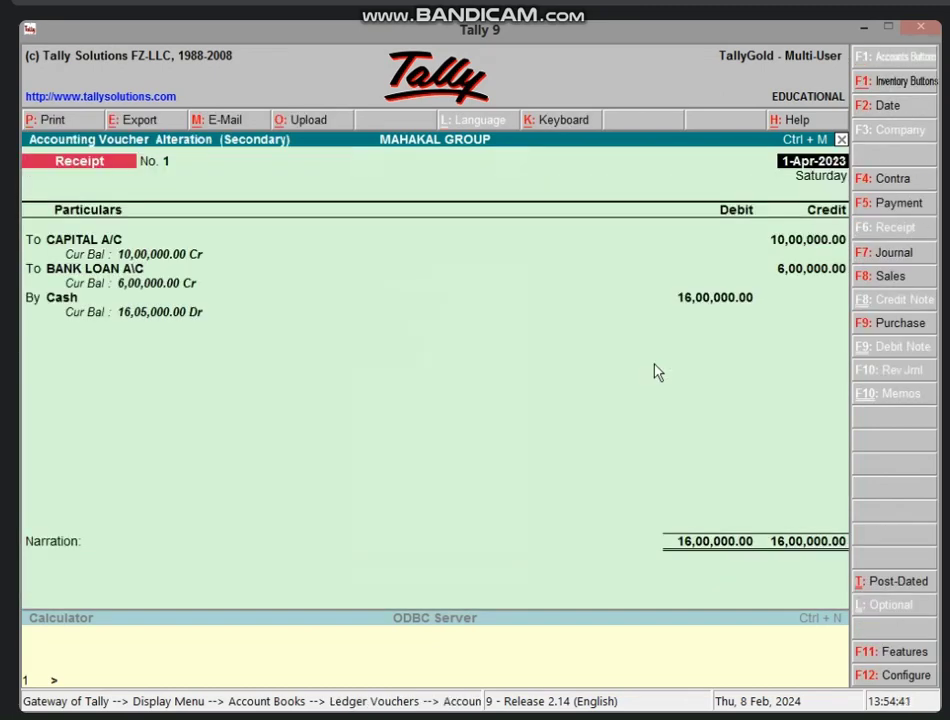
Step: Set the BANK LOAN A\C credit in Receipt No. 1 to 5,00,000 and save the voucher without a narration
key("Return")
key("Return")
key("Return")
key("Return")
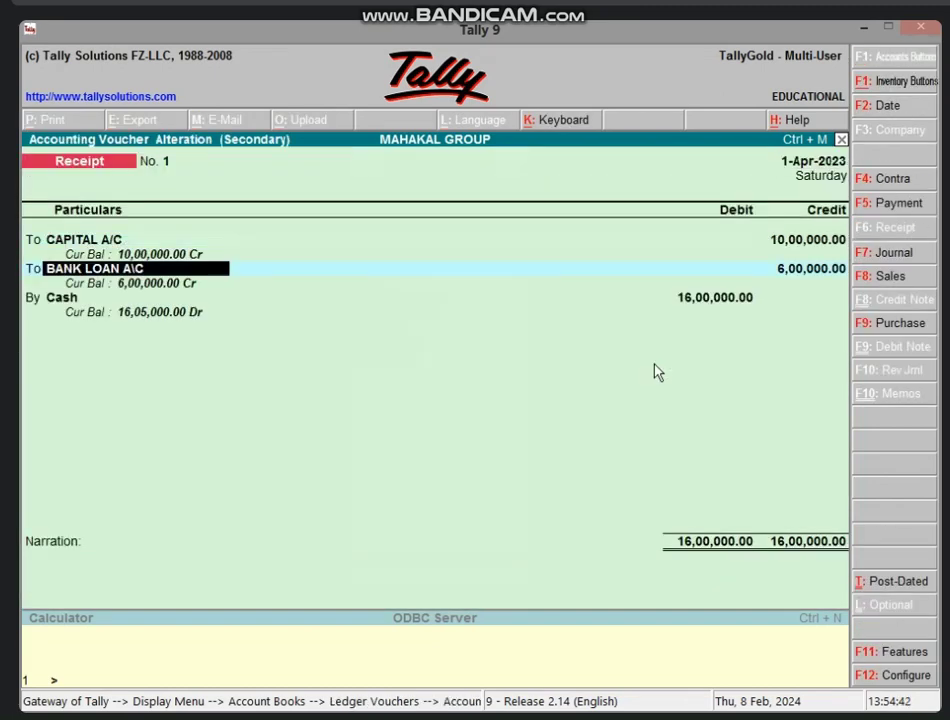
key("Return")
type("5,00,000")
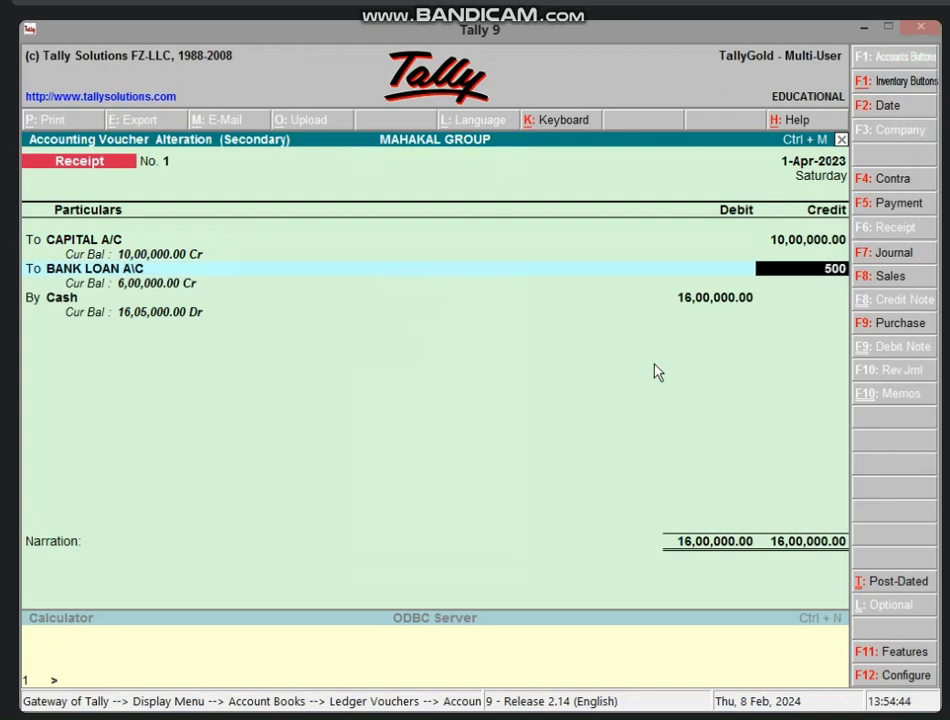
key("Return")
key("Return")
key("Return")
key("Return")
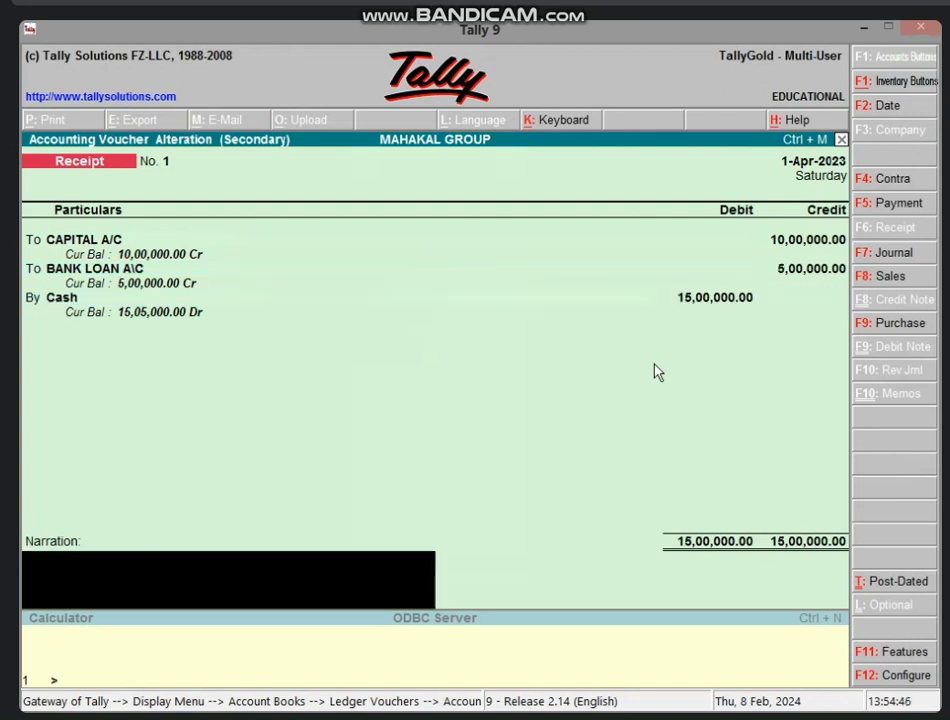
key("Return")
key("Return")
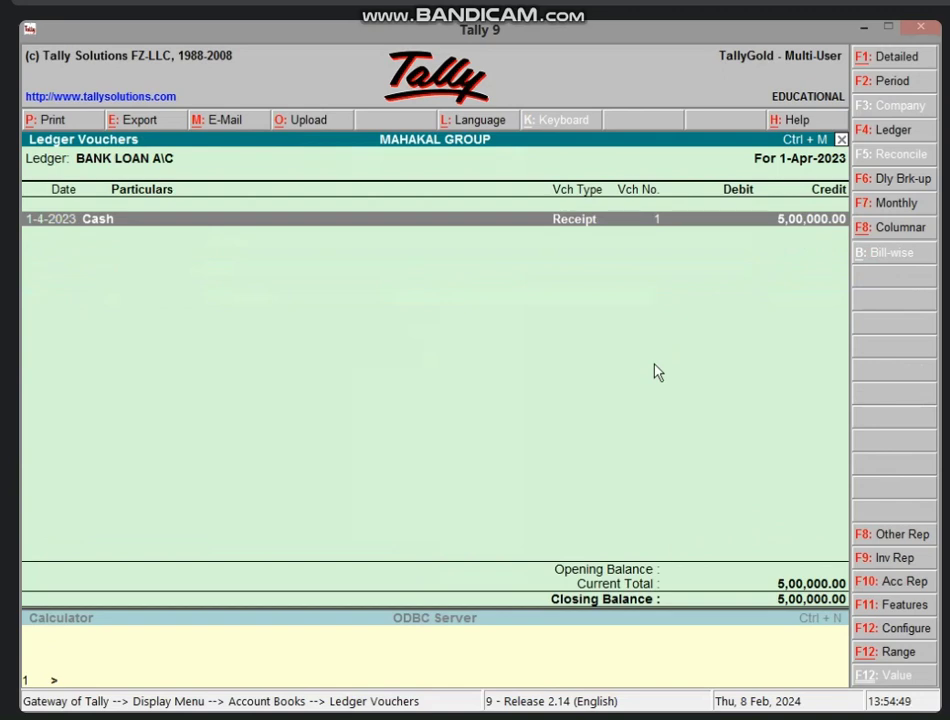
Step: Leave the BANK LOAN A\C ledger account and return to the Gateway of Tally
key("Escape")
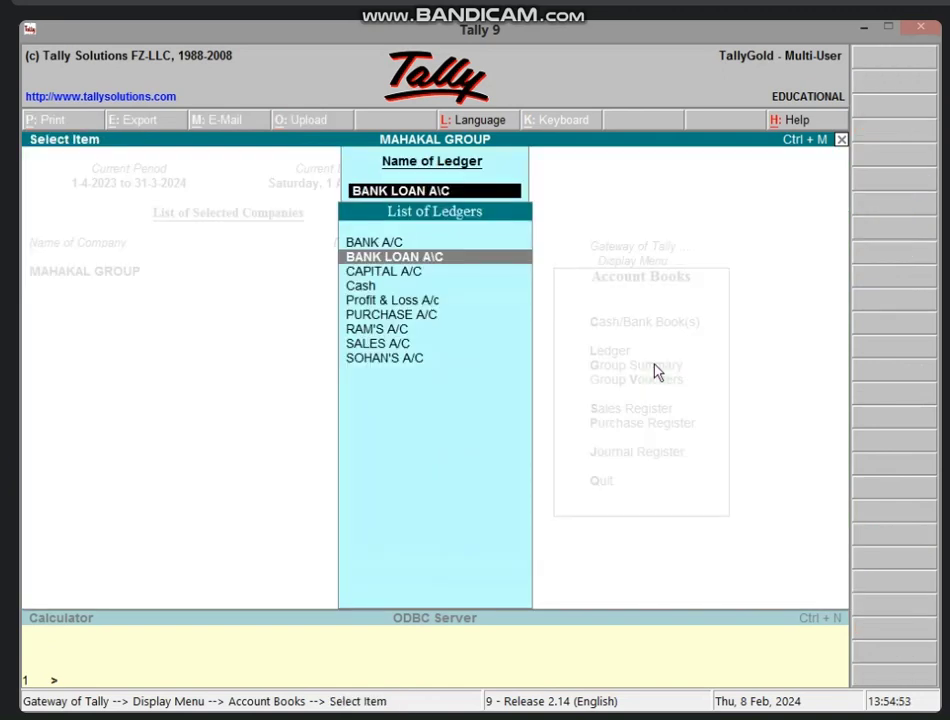
key("Escape")
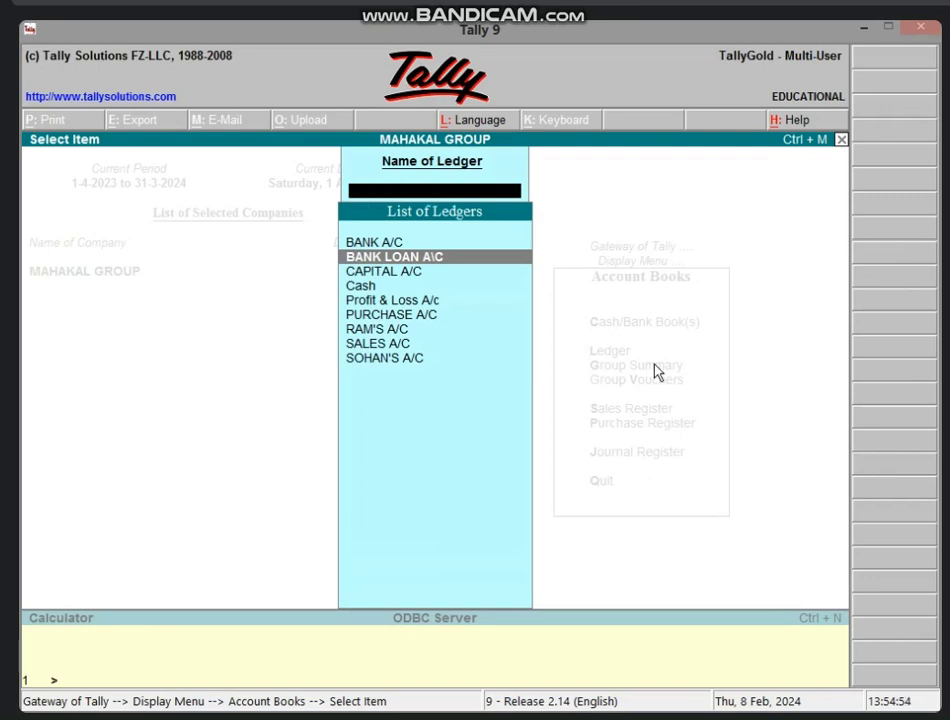
key("Escape")
key("Escape")
key("Escape")
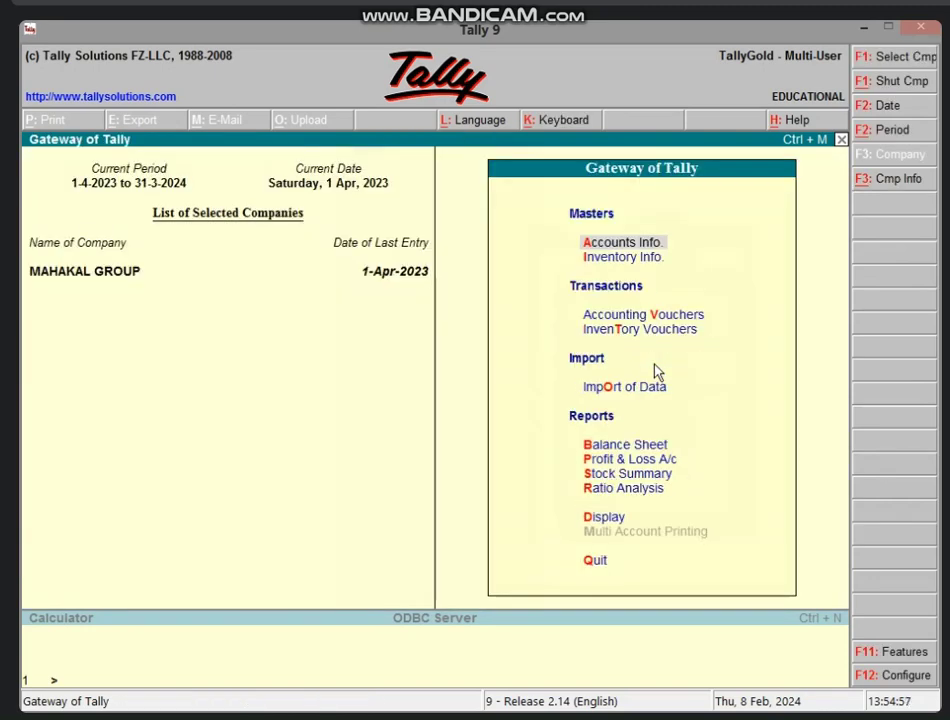